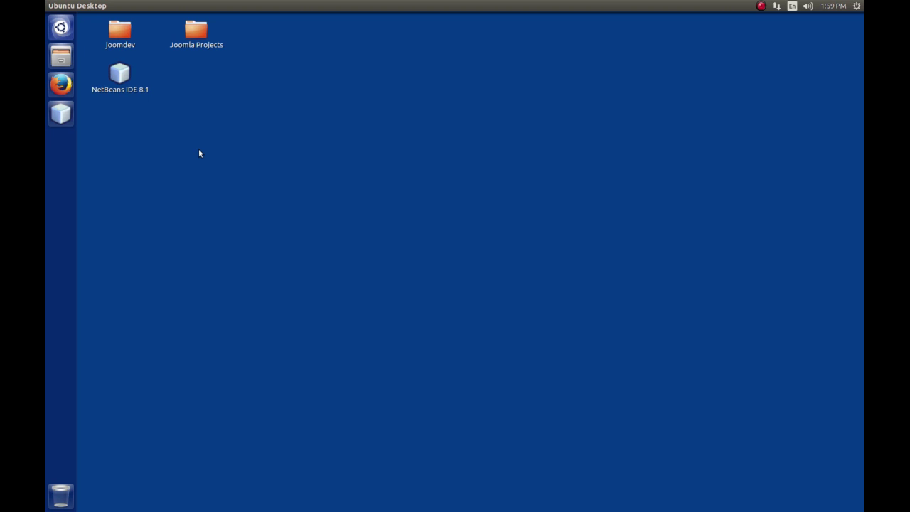
# Open a new terminal window, then move it to the middle of the screen and enlarge it.
pyautogui.hotkey('ctrl', 'alt', 't')
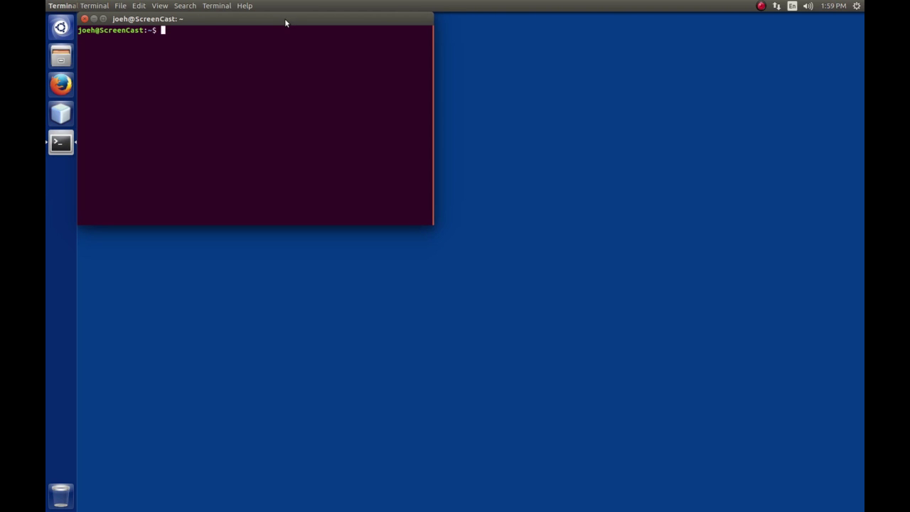
pyautogui.moveTo(285, 21); pyautogui.dragTo(452, 98)
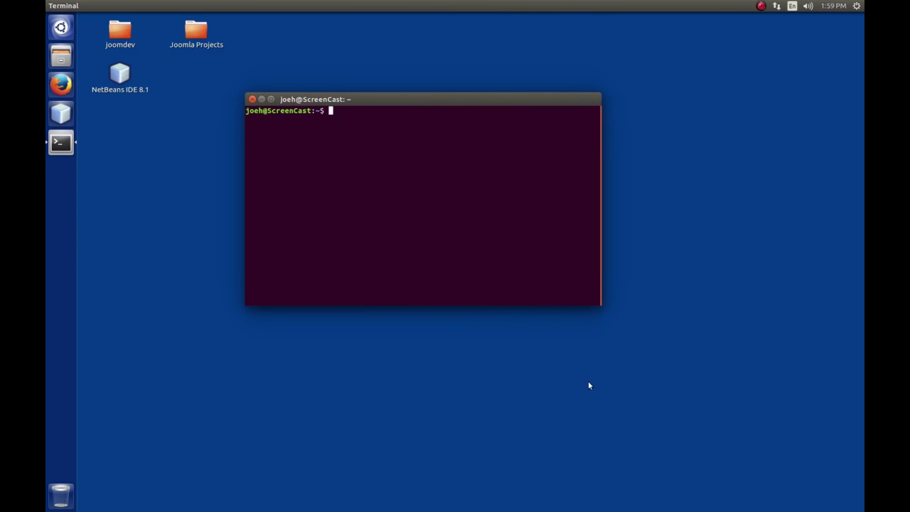
pyautogui.moveTo(601, 306); pyautogui.dragTo(732, 389)
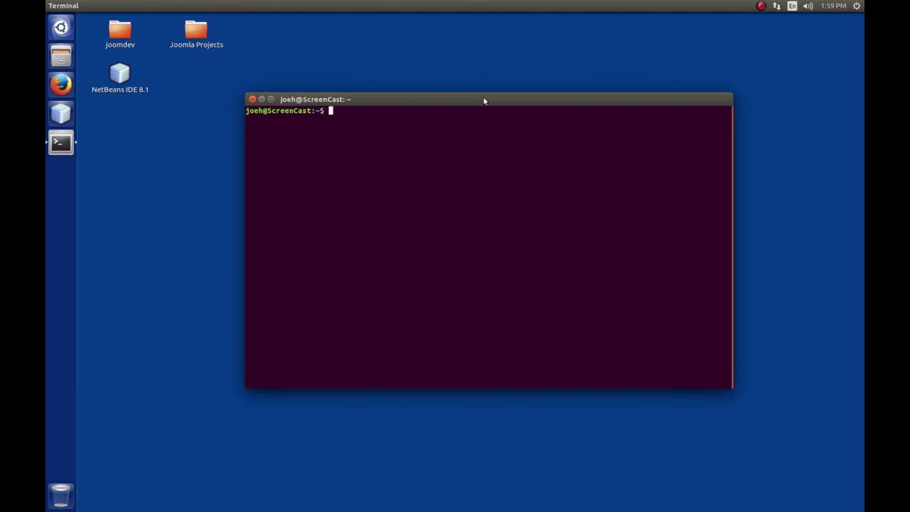
pyautogui.moveTo(483, 100); pyautogui.dragTo(452, 70)
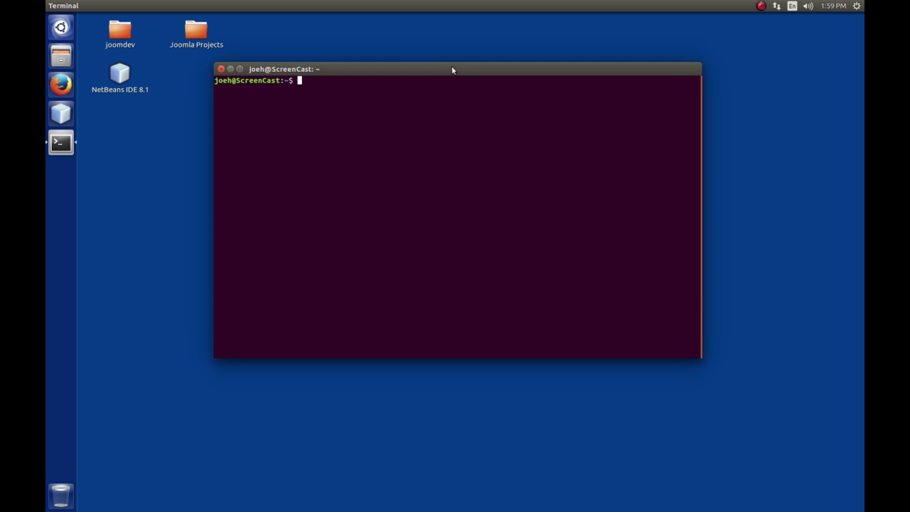
# Change into /etc/apache2/sites-available/ and clear the screen.
pyautogui.write('cd /etc/apache2/sites-a')
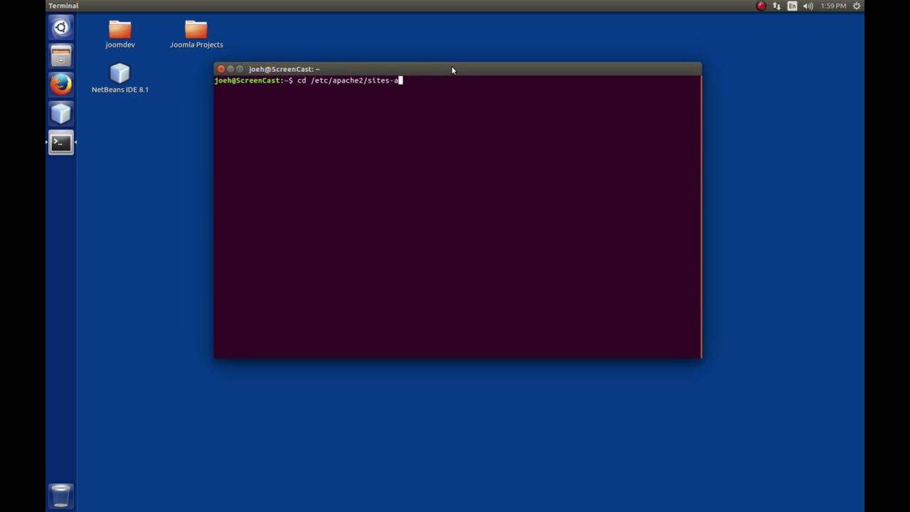
pyautogui.press('Tab')
pyautogui.press('Return')
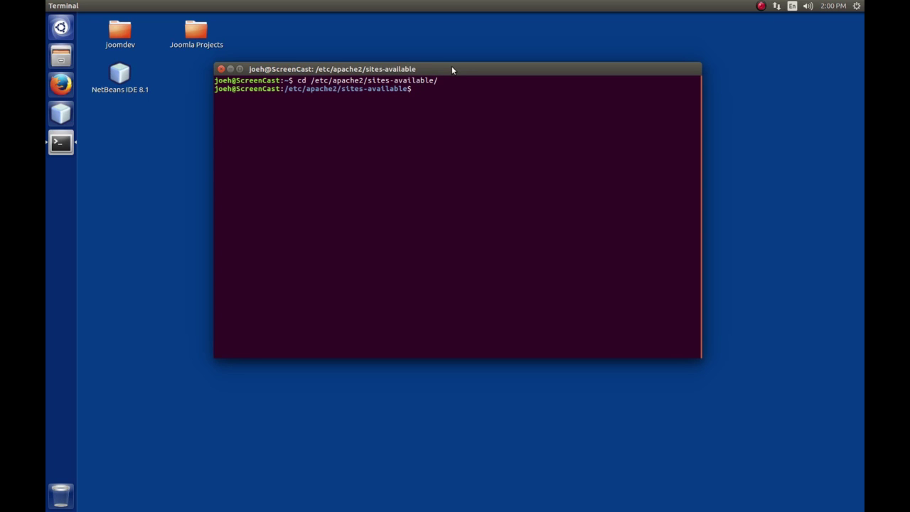
pyautogui.hotkey('ctrl', 'l')
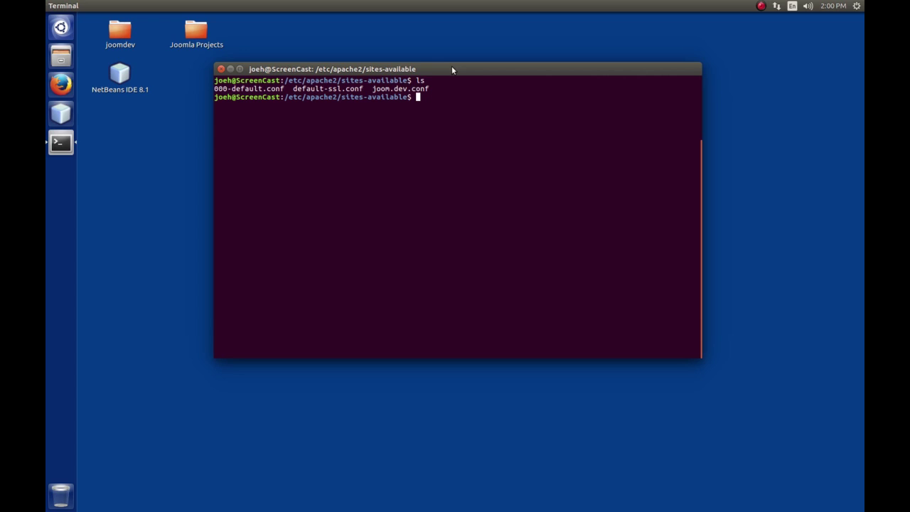
# Copy joom.dev.conf to a new file named backup.dev.conf with sudo cp.
pyautogui.write('sudo cp ./jo')
pyautogui.press('Tab')
pyautogui.write('backu')
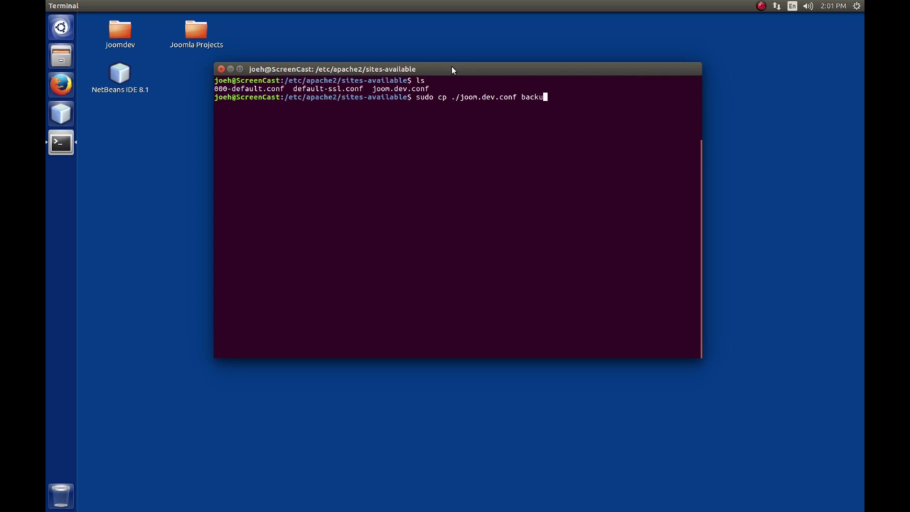
pyautogui.write('p.dev.conf')
pyautogui.press('Return')
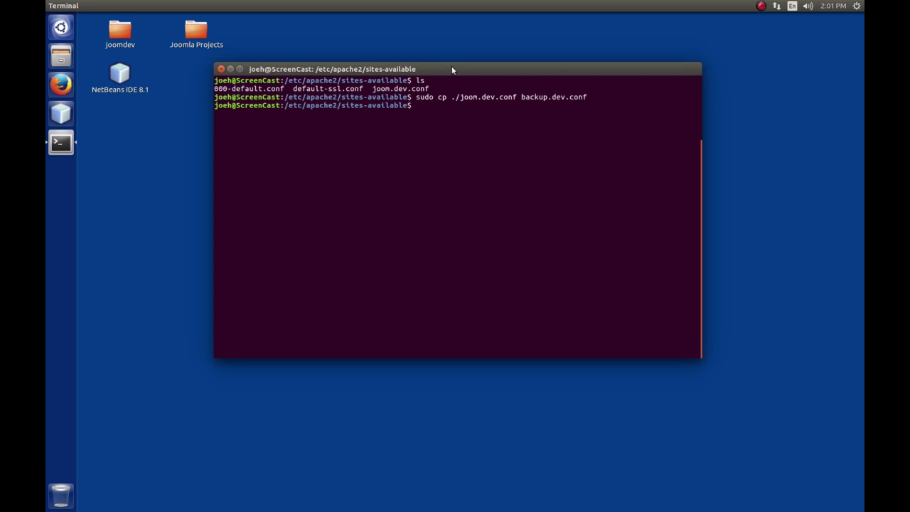
# List the folder to confirm backup.dev.conf exists, then start a sudo nano command for it.
pyautogui.write('ls')
pyautogui.press('Return')
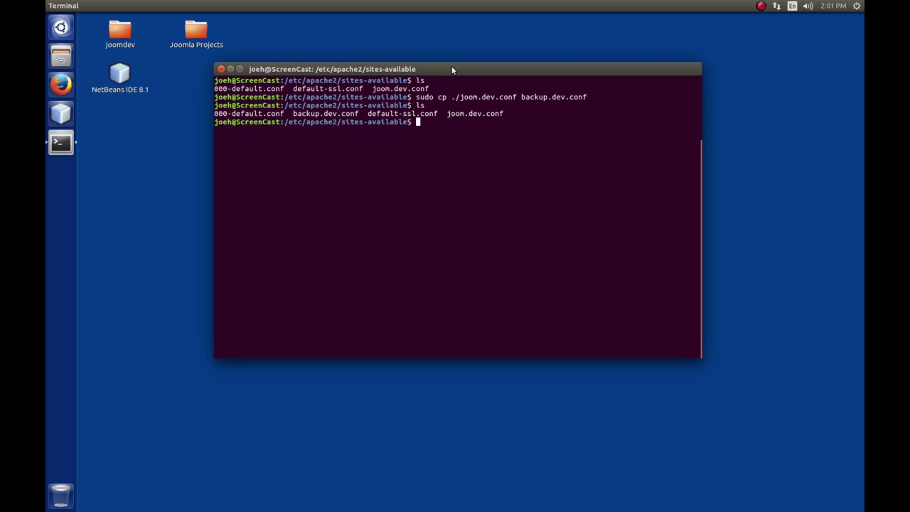
pyautogui.write('sudo nano b')
pyautogui.press('Tab')
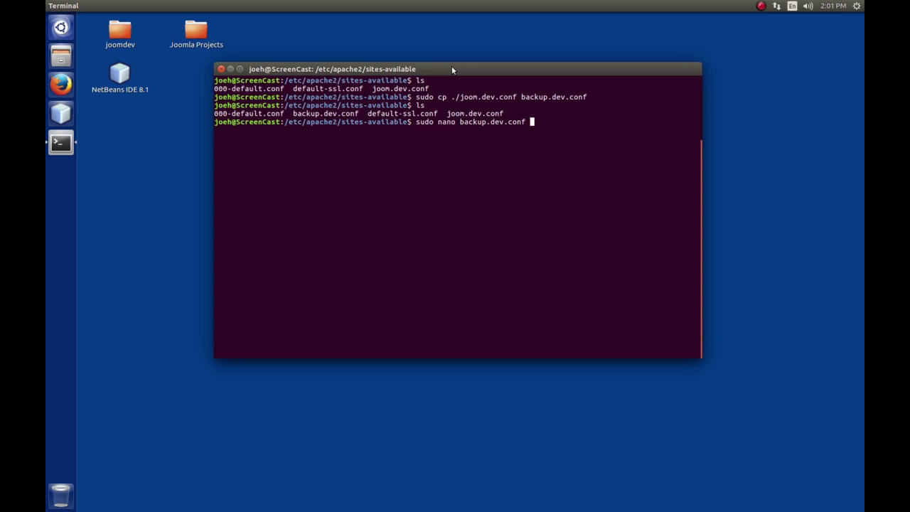
# Open backup.dev.conf in nano and change joom to backup in ServerName and ServerAlias.
pyautogui.press('Return')
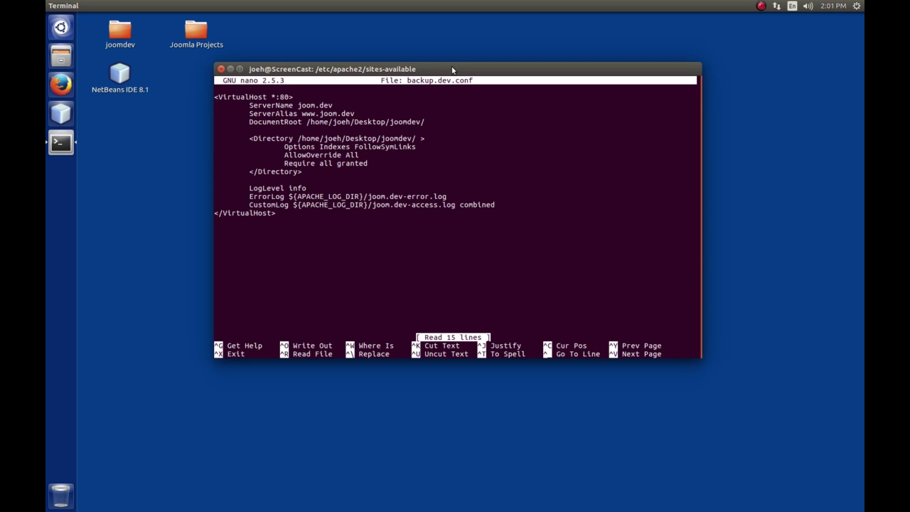
pyautogui.press('Down')
pyautogui.press('Right')
pyautogui.press('Right')
pyautogui.press('Right')
pyautogui.press('Right')
pyautogui.press('Right')
pyautogui.press('Right')
pyautogui.press('Right')
pyautogui.press('Right')
pyautogui.press('Right')
pyautogui.press('Right')
pyautogui.press('Right')
pyautogui.press('Right')
pyautogui.write('backup')
pyautogui.press('Delete')
pyautogui.press('Delete')
pyautogui.press('Delete')
pyautogui.press('Delete')
pyautogui.press('Down')
pyautogui.press('Left')
pyautogui.write('backup')
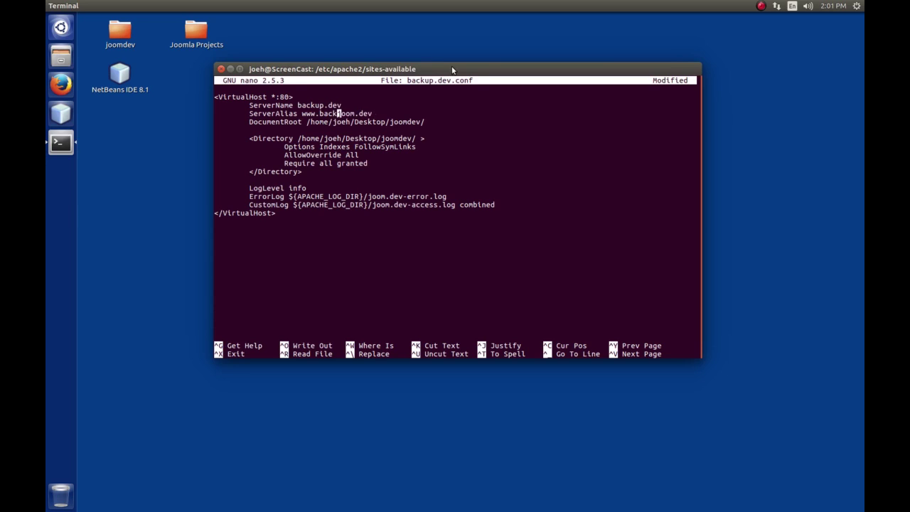
pyautogui.press('Delete')
pyautogui.press('Delete')
pyautogui.press('Delete')
pyautogui.press('Delete')
# Change the DocumentRoot and Directory folder paths from joomdev to backupdev.
pyautogui.press('Down')
pyautogui.press('Right')
pyautogui.press('Right')
pyautogui.press('Right')
pyautogui.press('Right')
pyautogui.press('Right')
pyautogui.press('Right')
pyautogui.press('Right')
pyautogui.press('Right')
pyautogui.press('Right')
pyautogui.press('Right')
pyautogui.write('backup')
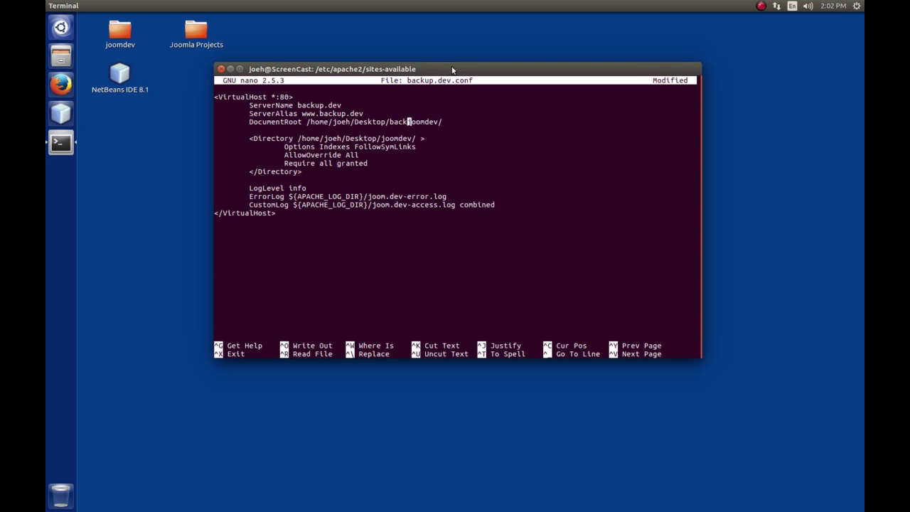
pyautogui.press('Delete')
pyautogui.press('Delete')
pyautogui.press('Delete')
pyautogui.press('Delete')
pyautogui.press('Down')
# Replace joom with backup in the error log and access log names.
pyautogui.press('Down')
pyautogui.press('Left')
pyautogui.press('Left')
pyautogui.press('Left')
pyautogui.press('Left')
pyautogui.press('Left')
pyautogui.press('Left')
pyautogui.press('Left')
pyautogui.press('Left')
pyautogui.write('backup')
pyautogui.press('Delete')
pyautogui.press('Delete')
pyautogui.press('Delete')
pyautogui.press('Delete')
pyautogui.press('Down')
pyautogui.press('Down')
pyautogui.press('Down')
pyautogui.press('Down')
pyautogui.press('Down')
pyautogui.press('Down')
pyautogui.press('Down')
pyautogui.press('Left')
pyautogui.press('Left')
pyautogui.press('Left')
pyautogui.press('Left')
pyautogui.press('Left')
pyautogui.press('Left')
pyautogui.press('Left')
pyautogui.press('Left')
pyautogui.press('Left')
pyautogui.write('ba')
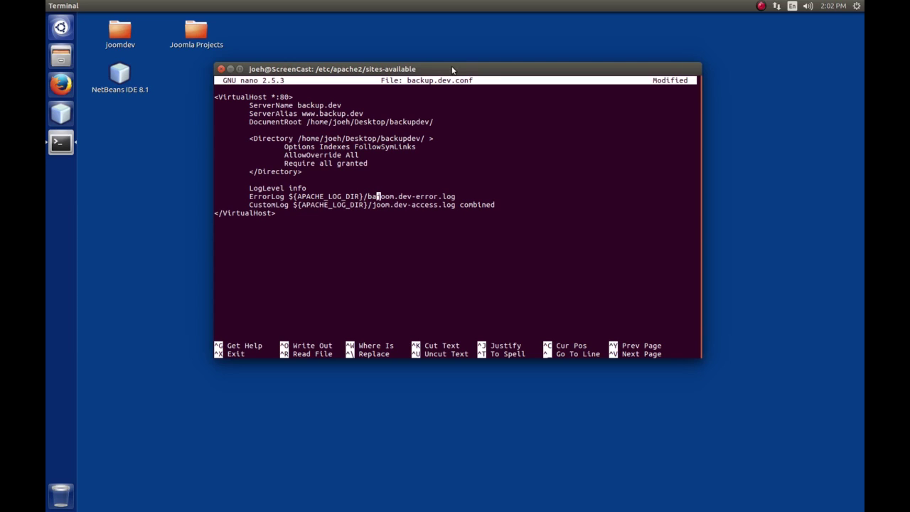
pyautogui.write('ckup')
pyautogui.press('Delete')
pyautogui.press('Delete')
pyautogui.press('Delete')
pyautogui.press('Delete')
pyautogui.press('Down')
pyautogui.press('Left')
pyautogui.press('Left')
pyautogui.press('Left')
pyautogui.press('Left')
pyautogui.press('Left')
pyautogui.write('backup')
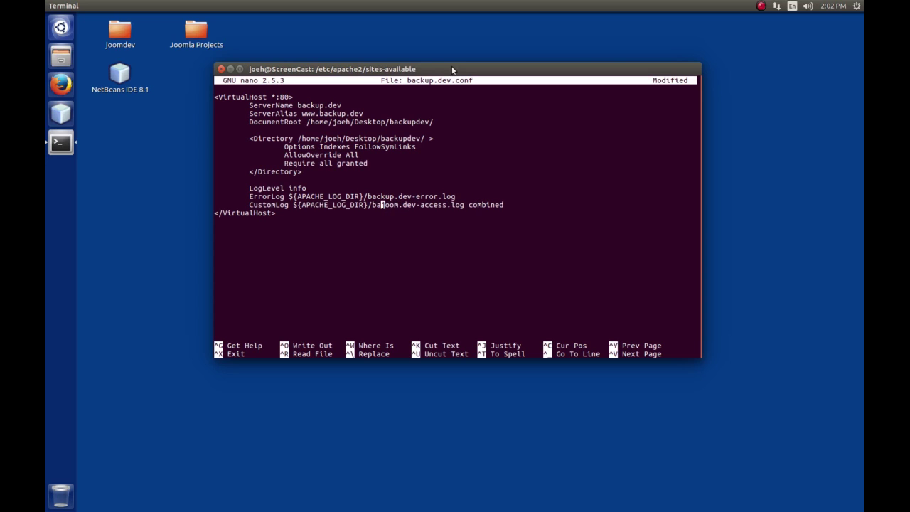
pyautogui.press('Delete')
pyautogui.press('Delete')
pyautogui.press('Delete')
pyautogui.press('Delete')
# Save backup.dev.conf, exit nano, and begin a cat command for the file.
pyautogui.hotkey('ctrl', 'x')
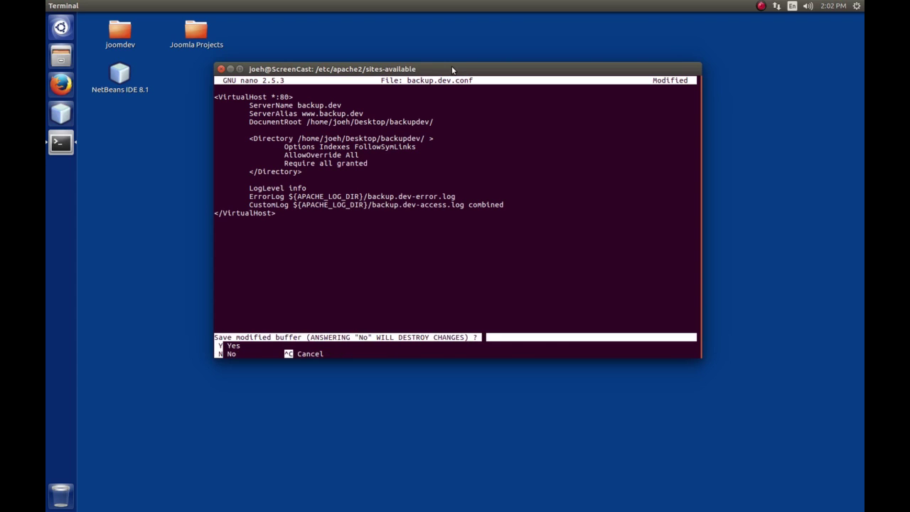
pyautogui.press('y')
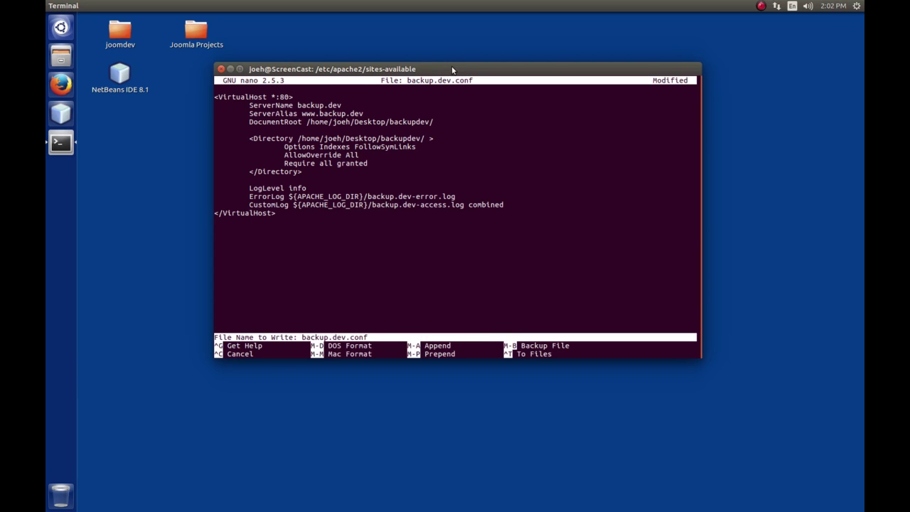
pyautogui.press('Return')
pyautogui.write('cat ')
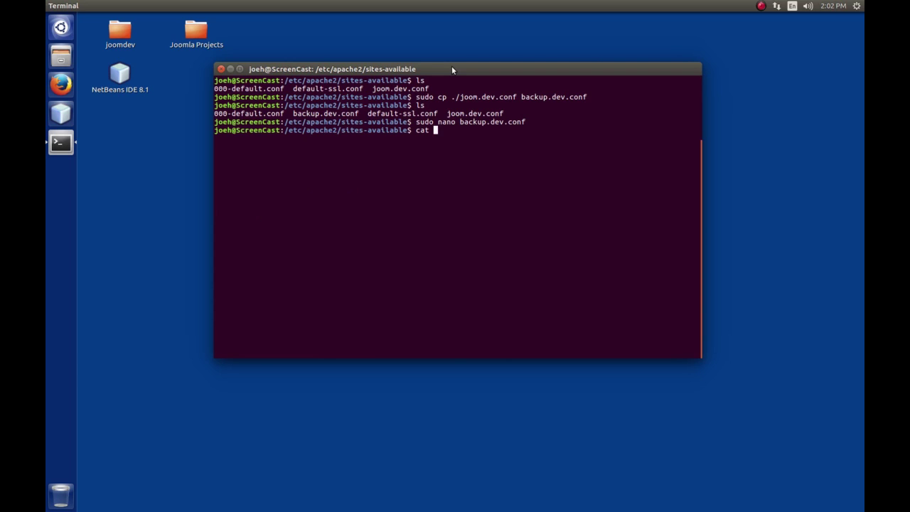
pyautogui.write('bac')
# Print backup.dev.conf, create ~/Desktop/backupdev, and type sudo a2ensite backup.dev.conf.
pyautogui.press('Tab')
pyautogui.press('Return')
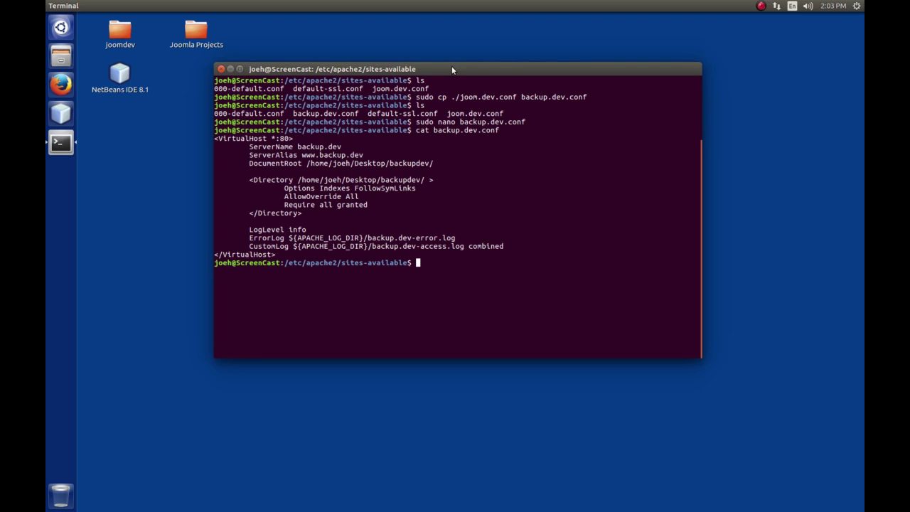
pyautogui.write('mkdir ~/Des')
pyautogui.press('Tab')
pyautogui.write('ba')
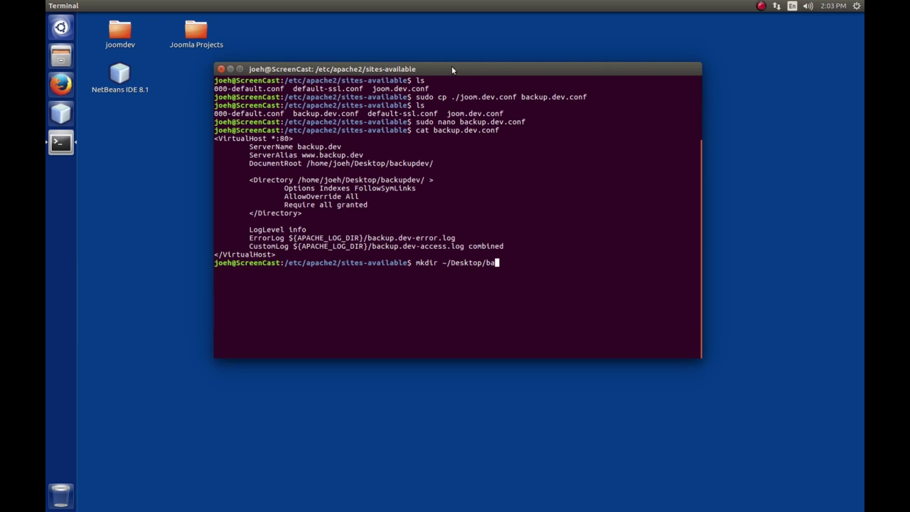
pyautogui.write('ckupdev')
pyautogui.press('Return')
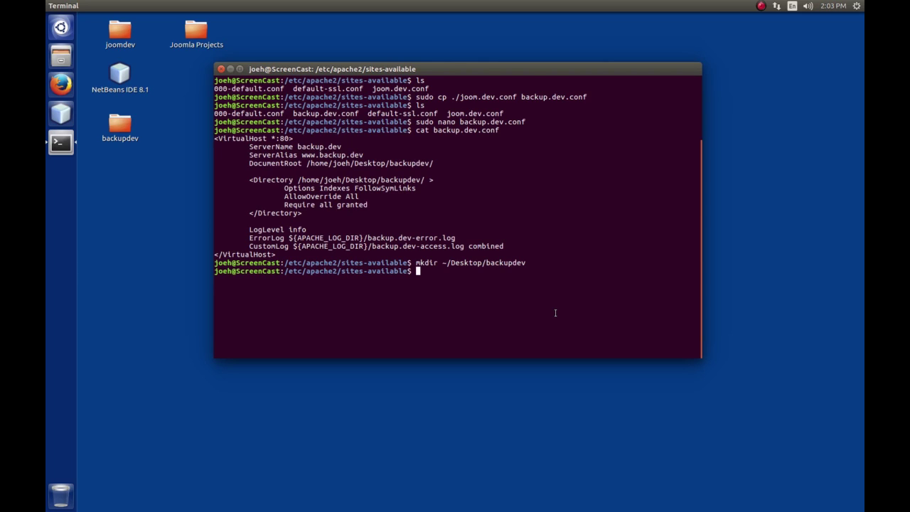
pyautogui.write('sudo a2ensite back')
pyautogui.press('Tab')
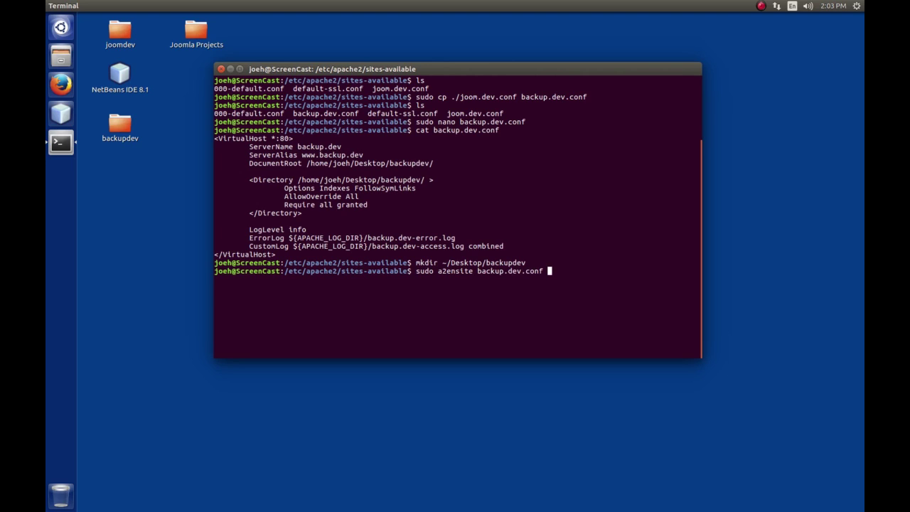
# Enable the backup.dev site, then reload Apache with sudo service apache2 reload.
pyautogui.press('Return')
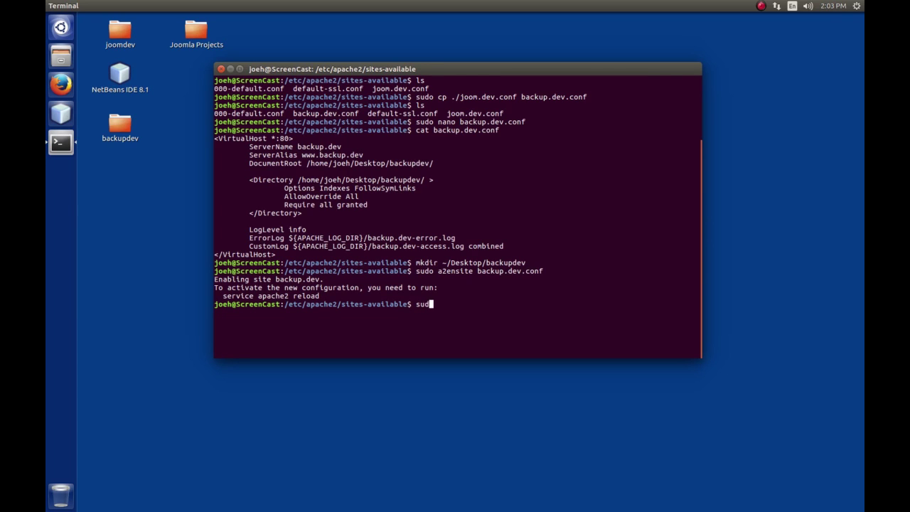
pyautogui.write('o apache2')
pyautogui.press('BackSpace')
pyautogui.press('BackSpace')
pyautogui.press('BackSpace')
pyautogui.press('BackSpace')
pyautogui.press('BackSpace')
pyautogui.press('BackSpace')
pyautogui.press('BackSpace')
pyautogui.press('BackSpace')
pyautogui.write('service apache2 reload')
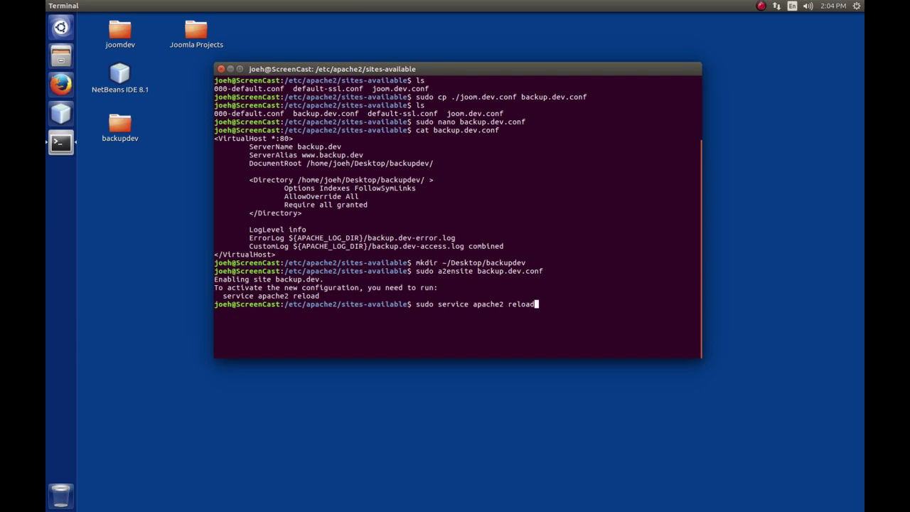
pyautogui.press('Return')
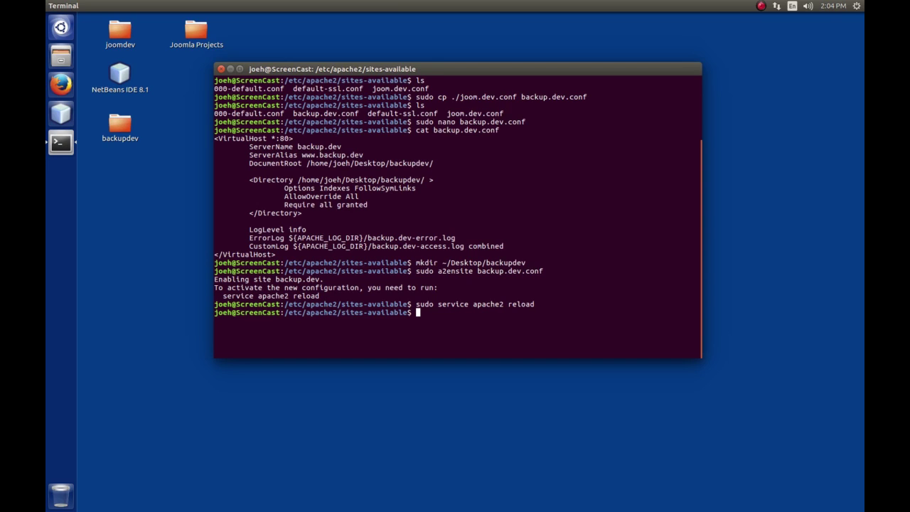
# After a failed sudo /etc/hosts attempt, type sudo nano /etc/hosts instead.
pyautogui.write('sudo /etc/hosts')
pyautogui.press('Return')
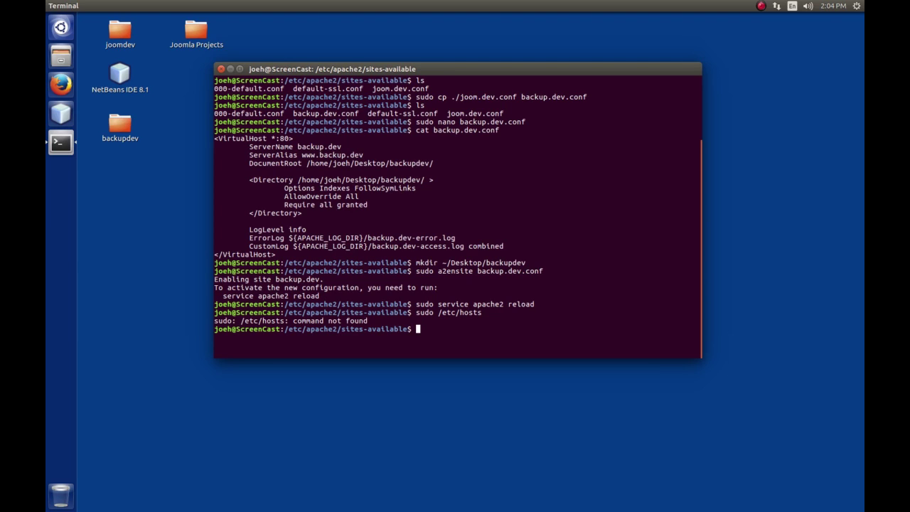
pyautogui.write('sudo nano /etc/hosts')
pyautogui.press('Return')
pyautogui.press('Down')
pyautogui.press('Down')
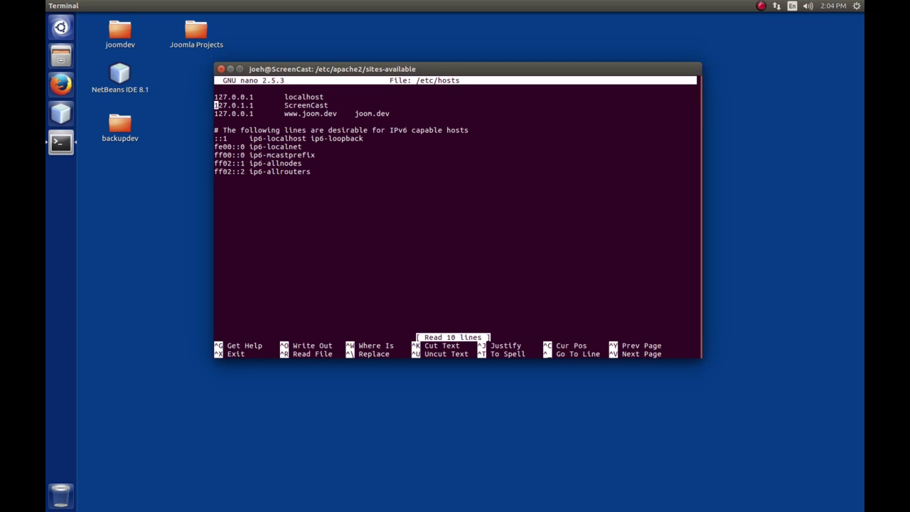
pyautogui.press('Down')
pyautogui.write('127.0.0.1')
pyautogui.press('Tab')
pyautogui.write('www.back')
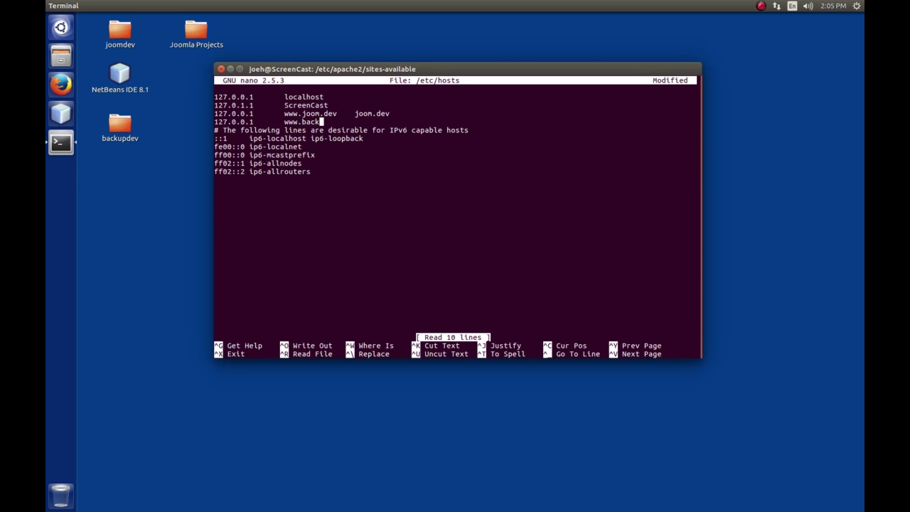
pyautogui.write('up.dev')
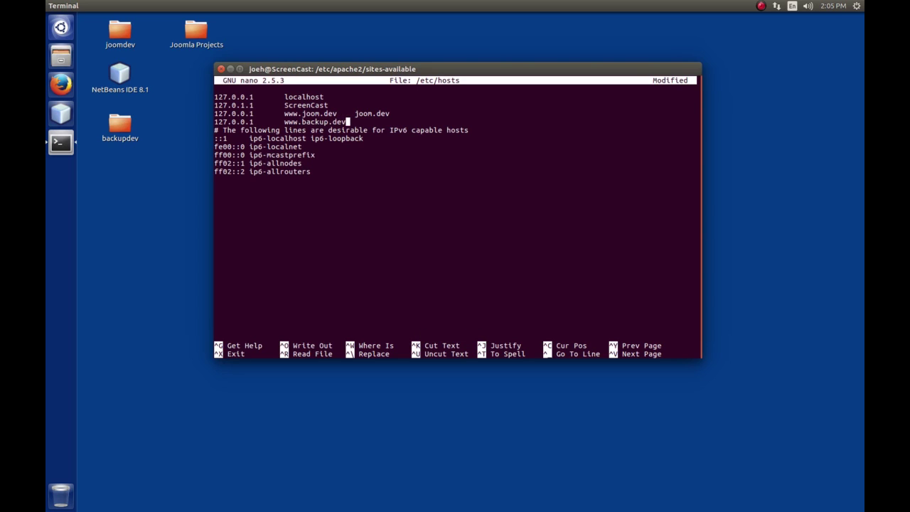
pyautogui.press('Tab')
pyautogui.write('backup.dev')
pyautogui.press('Return')
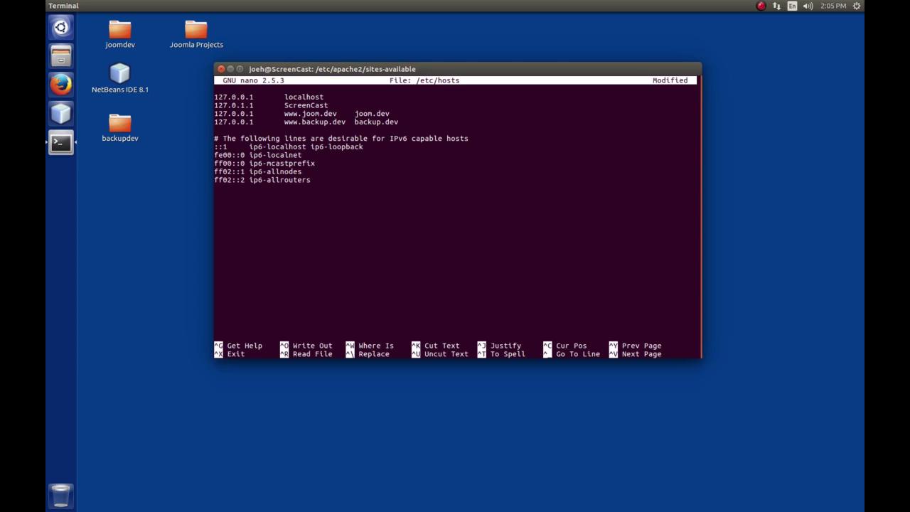
pyautogui.hotkey('ctrl', 'x')
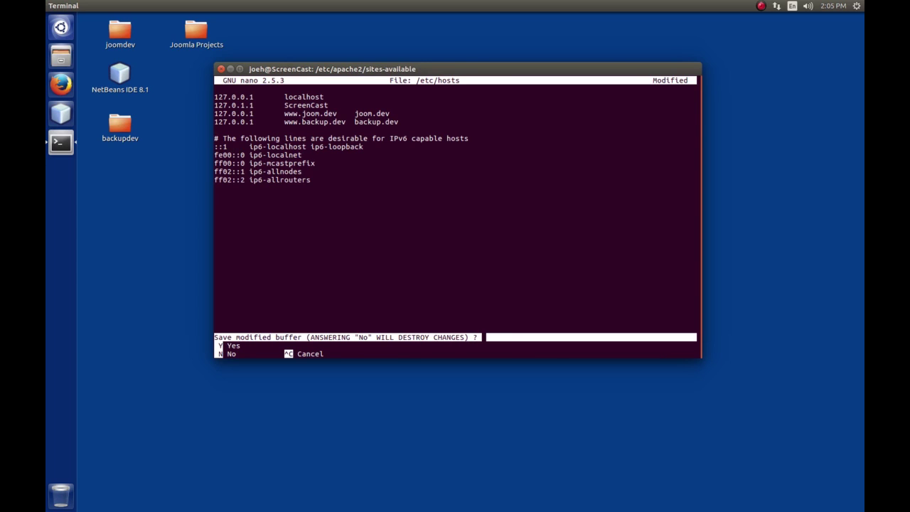
pyautogui.press('y')
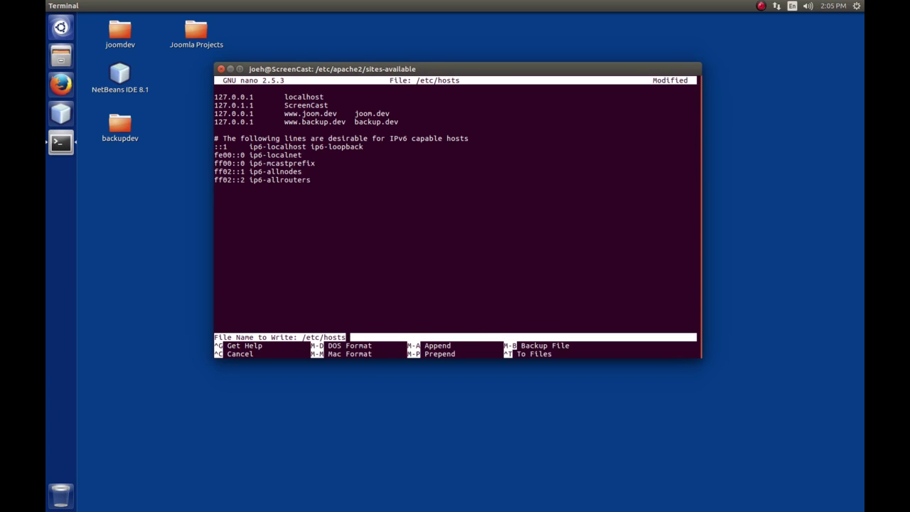
pyautogui.press('Return')
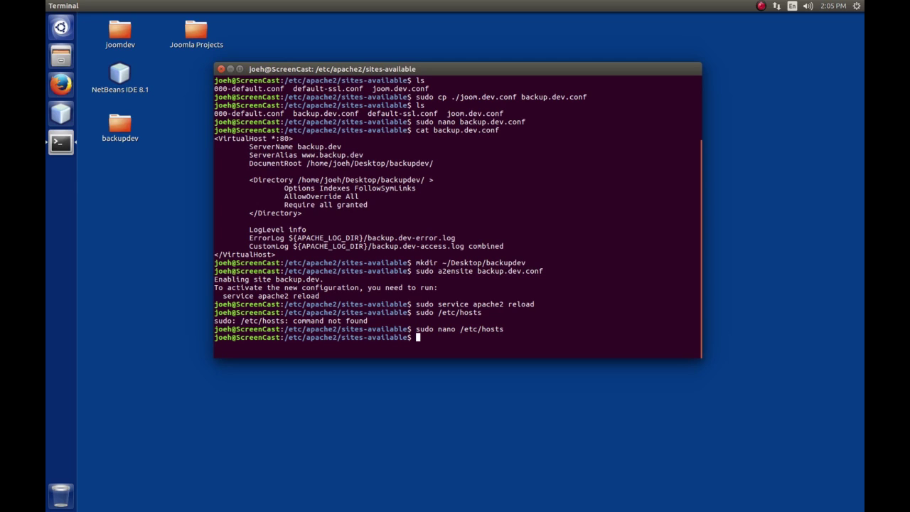
# Create an empty ~/Desktop/backupdev/index.html with touch.
pyautogui.write('touch')
pyautogui.write('~/Des')
pyautogui.press('Tab')
pyautogui.write('ba')
pyautogui.press('Tab')
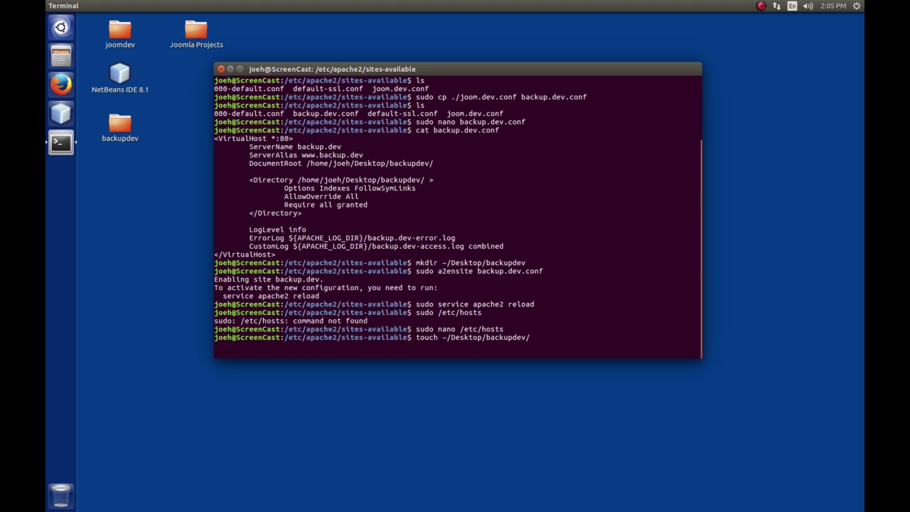
pyautogui.write('index.html')
pyautogui.press('Return')
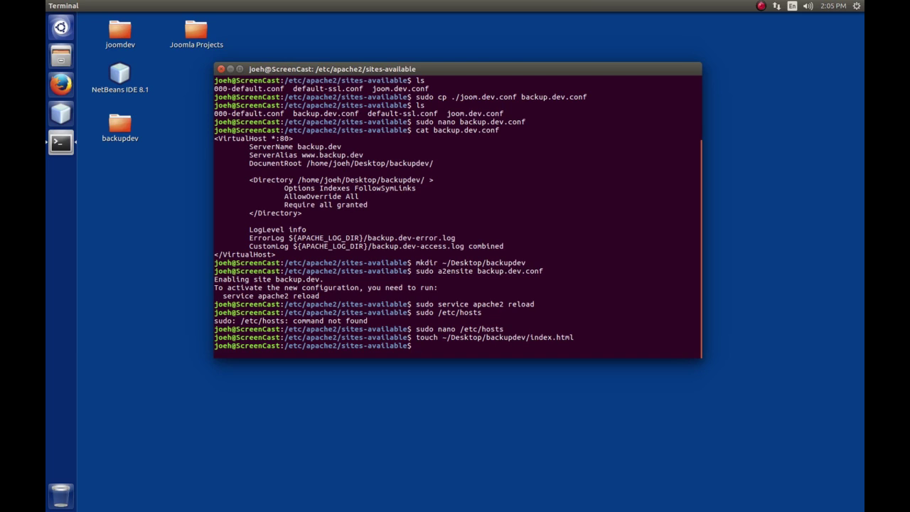
# Start typing the nano command for the file in ~/Desktop/backupdev/.
pyautogui.write('nano ~/Desktop/back')
# Open index.html in nano and add opening and closing html tags.
pyautogui.press('Tab')
pyautogui.write('in')
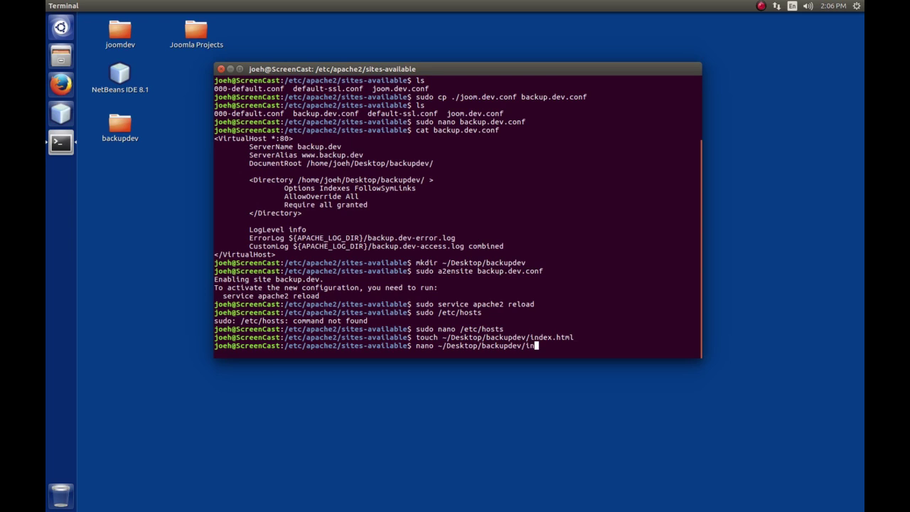
pyautogui.press('Tab')
pyautogui.press('Return')
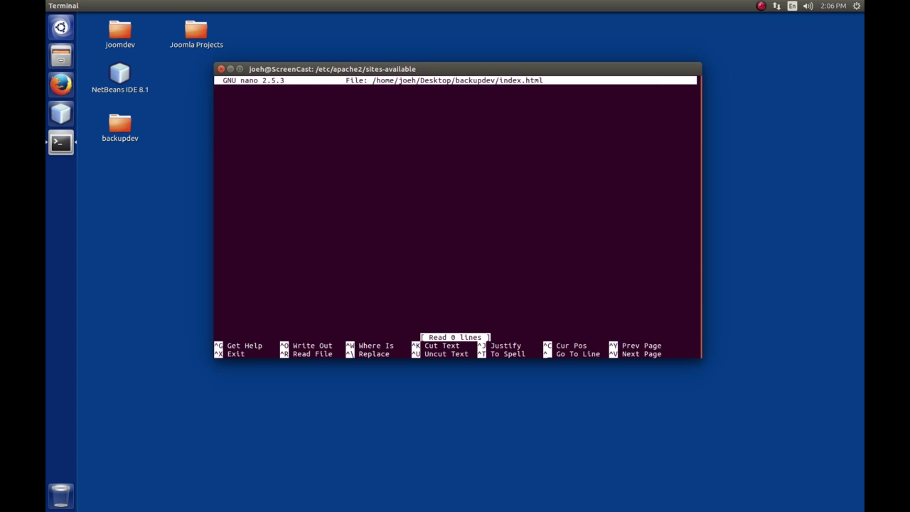
pyautogui.write('<html>')
pyautogui.press('Return')
pyautogui.write('</html>')
pyautogui.press('Up')
pyautogui.press('Return')
# Add an indented head section containing the title 'Backup.dev Test'.
pyautogui.press('Tab')
pyautogui.write('<')
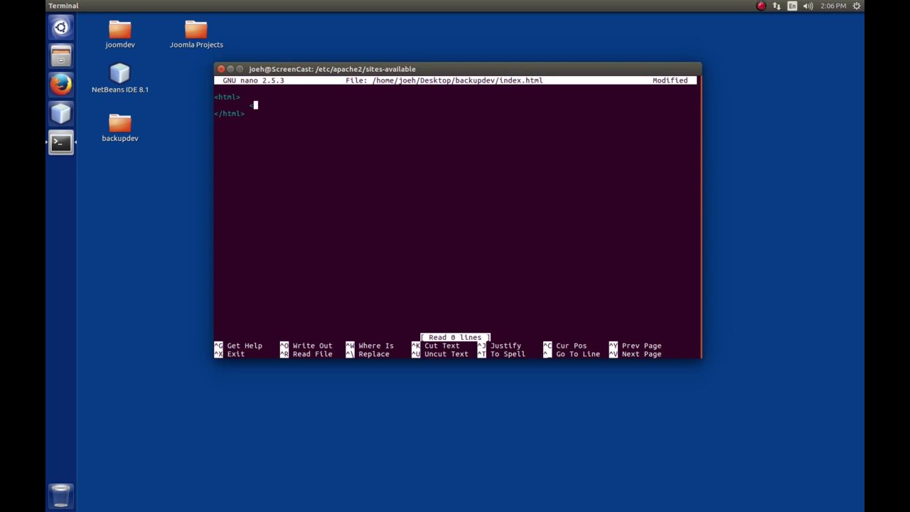
pyautogui.write('head>')
pyautogui.press('Return')
pyautogui.press('Tab')
pyautogui.write('</')
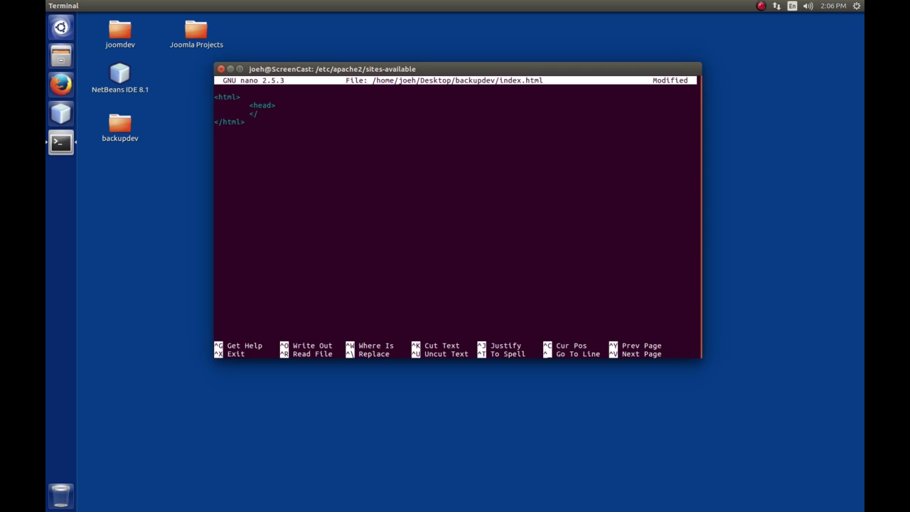
pyautogui.write('head>')
pyautogui.press('Up')
pyautogui.press('Return')
pyautogui.press('Tab')
pyautogui.press('Tab')
pyautogui.write('<title>Backup.')
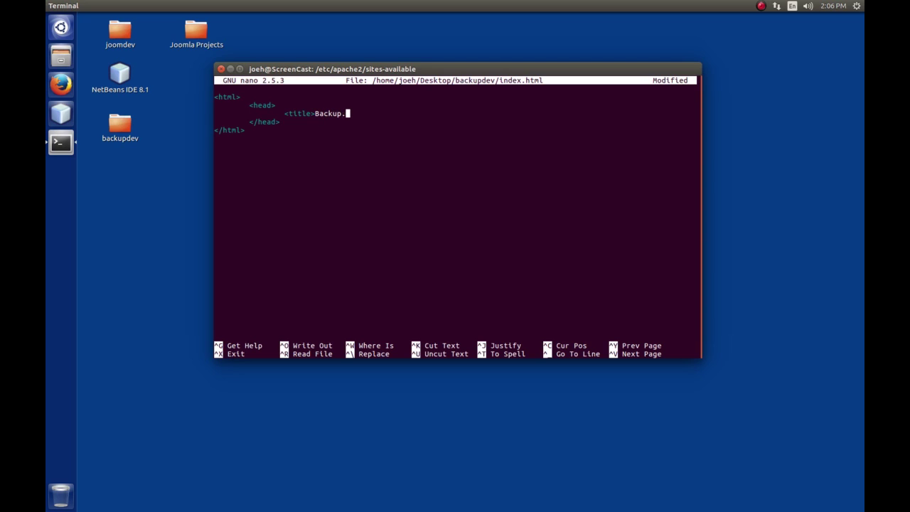
pyautogui.write('dev Test</title>')
pyautogui.press('Down')
pyautogui.press('Down')
# Add indented body and closing body tags after the head section.
pyautogui.press('Up')
pyautogui.press('Return')
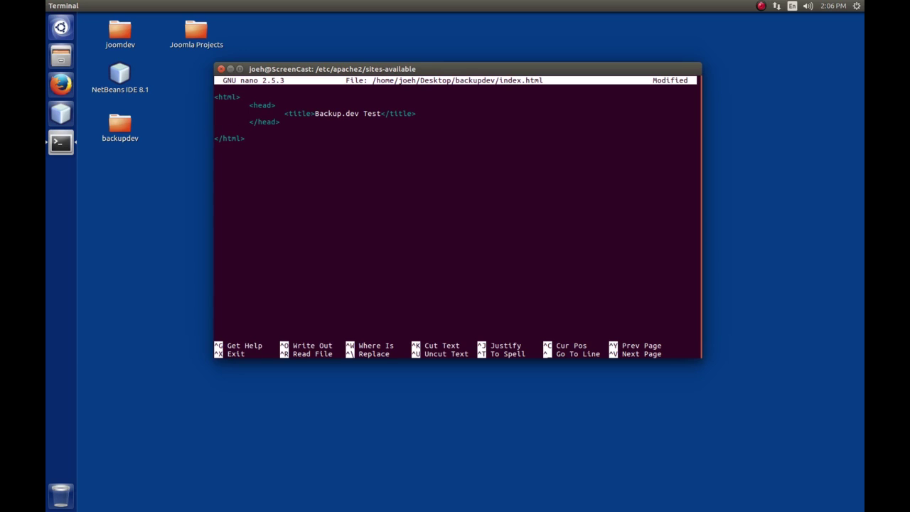
pyautogui.press('Tab')
pyautogui.write('<body>')
pyautogui.press('Return')
pyautogui.press('Tab')
pyautogui.write('</bod')
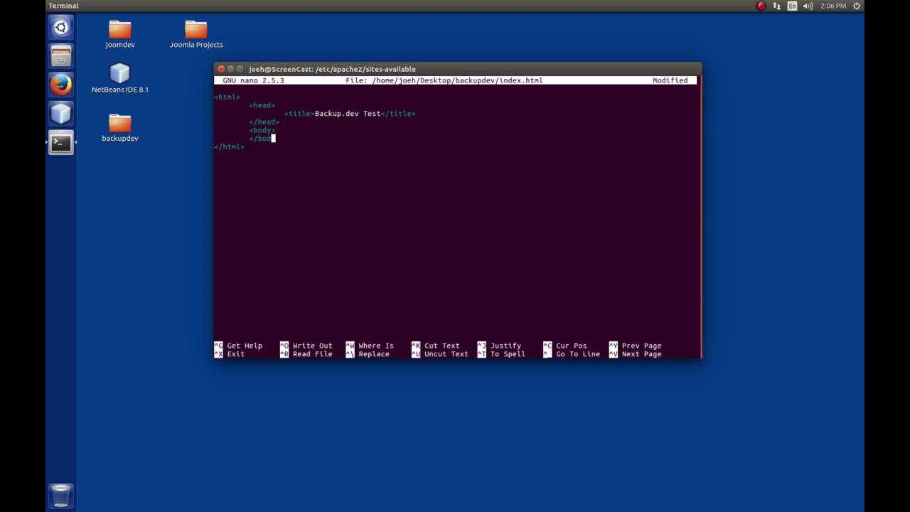
pyautogui.write('y>')
pyautogui.press('Return')
# Fill the body with an h2 'Backup Testing Site' and the paragraph 'This is a test of the backup.dev site for backup testing'.
pyautogui.press('Up')
pyautogui.press('Up')
pyautogui.press('Return')
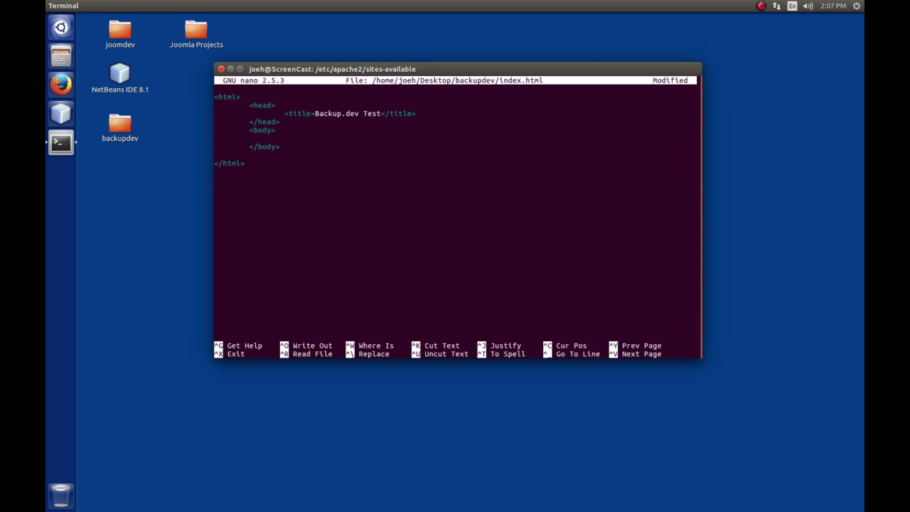
pyautogui.press('Tab')
pyautogui.write('<h2>Backup Testing Site')
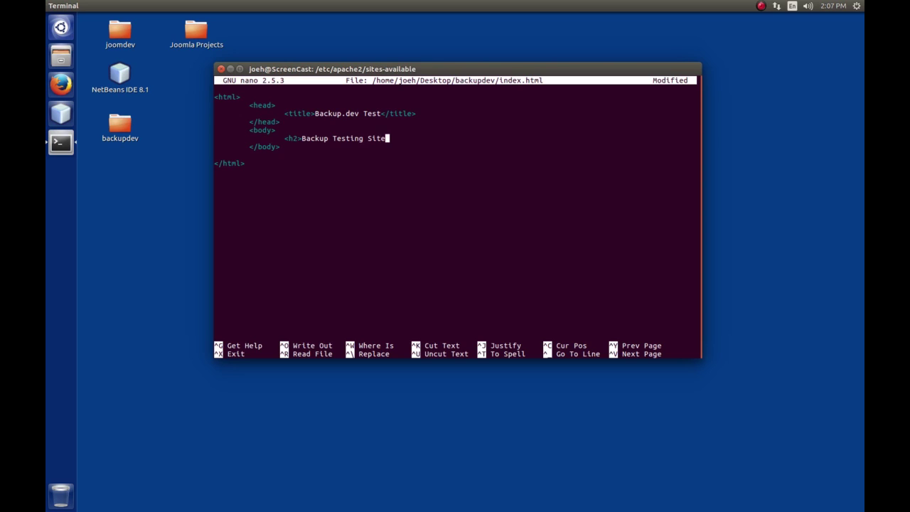
pyautogui.write('</')
pyautogui.write('h2>')
pyautogui.press('Return')
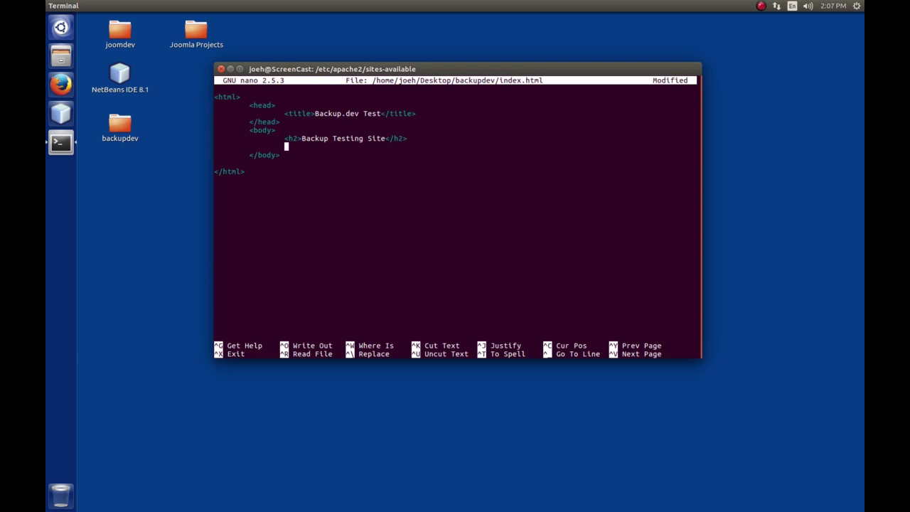
pyautogui.write('<p>')
pyautogui.write('This is a test of the backup')
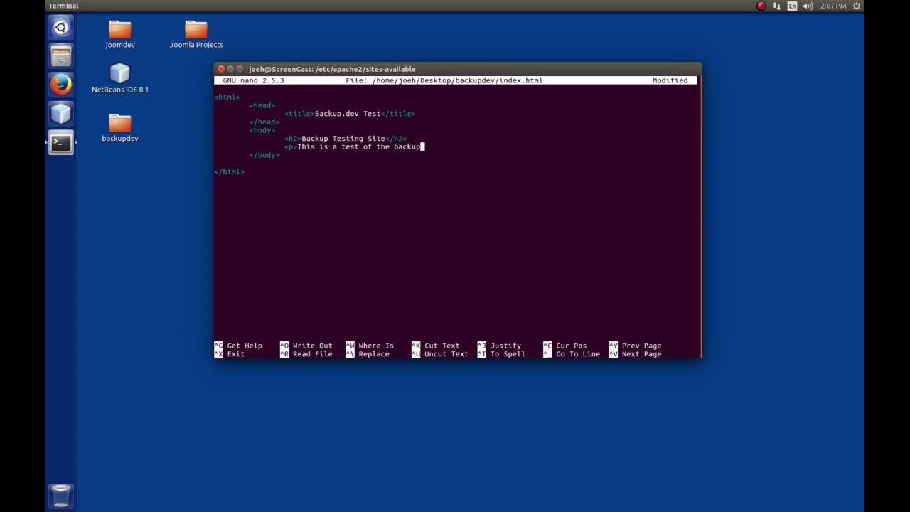
pyautogui.write('.dev site for backup testing</p')
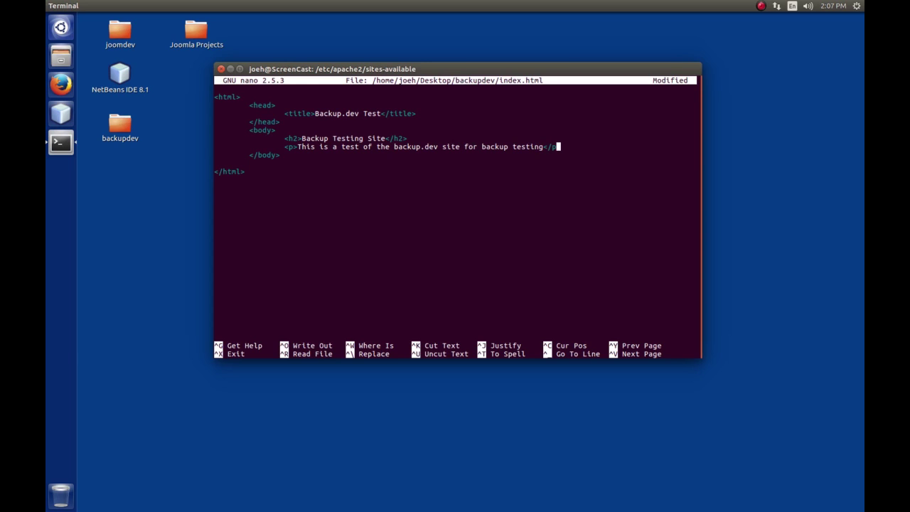
pyautogui.write('>')
# Save index.html and exit nano.
pyautogui.hotkey('ctrl', 'x')
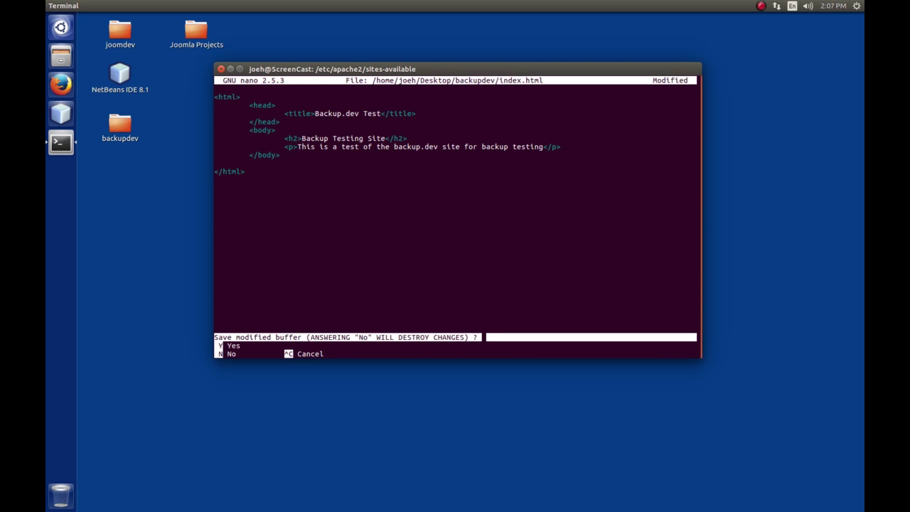
pyautogui.press('y')
pyautogui.press('Return')
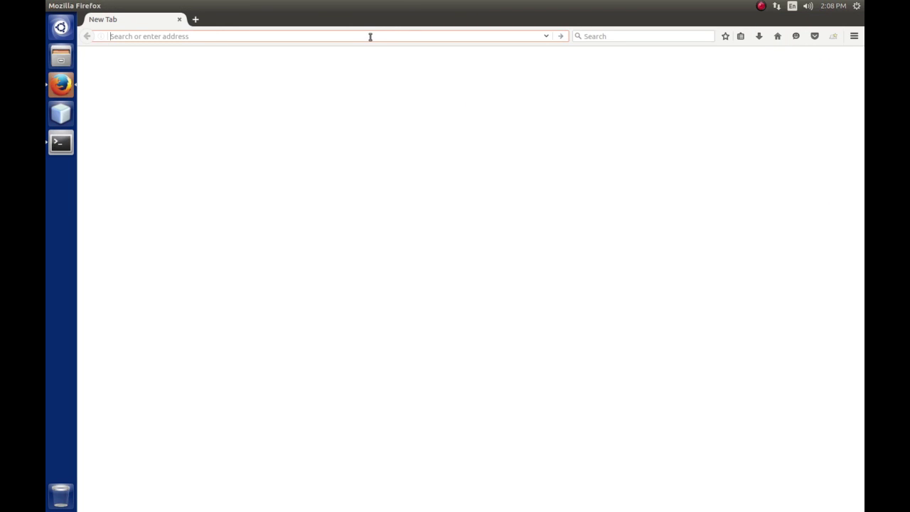
# Load backup.dev in Firefox to show the Backup Testing Site test page.
pyautogui.write('backup.dev/')
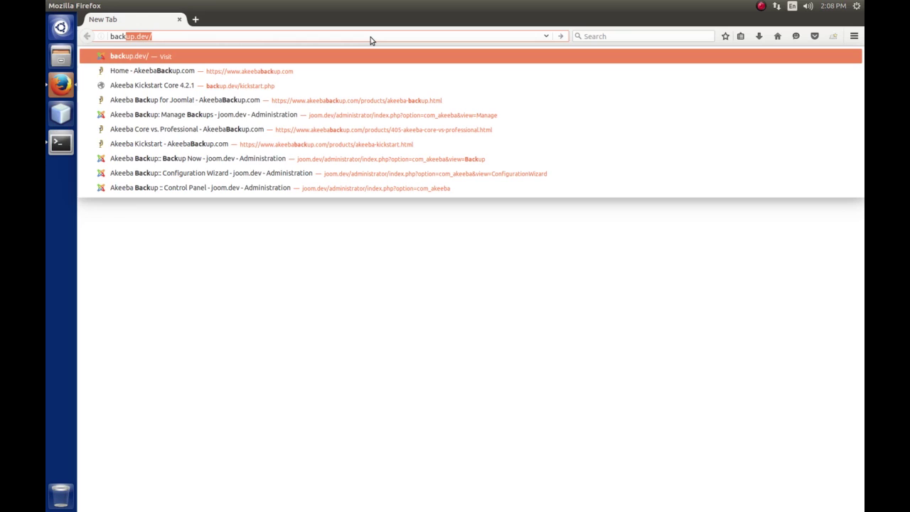
pyautogui.press('Return')
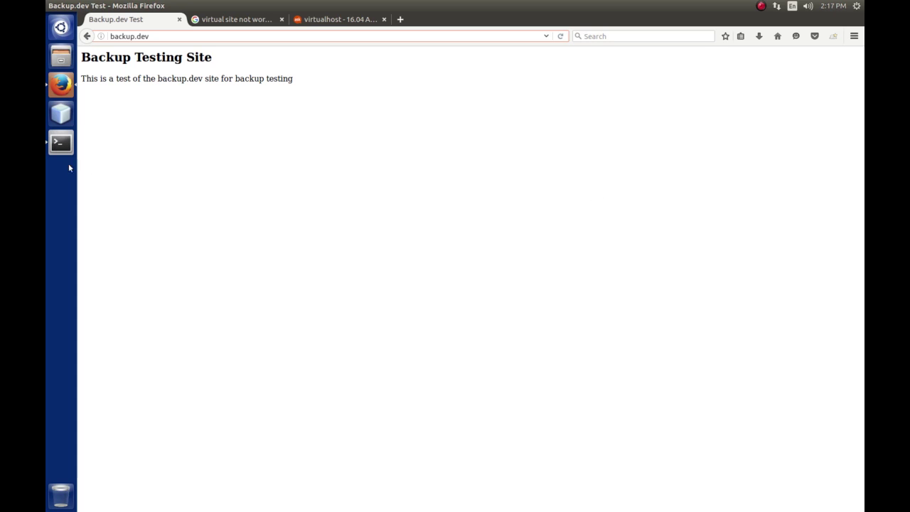
# Move the terminal window lower and close the two virtualhost troubleshooting tabs in Firefox.
pyautogui.click(61, 145)
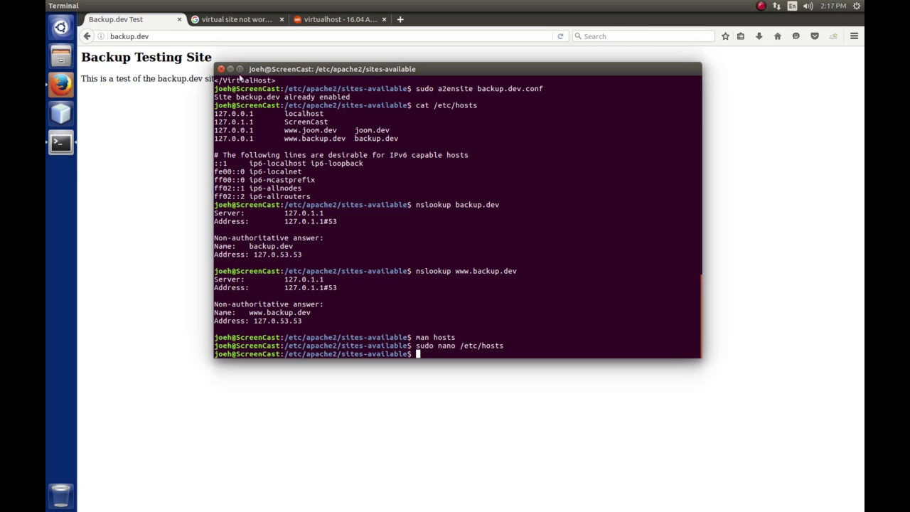
pyautogui.moveTo(346, 71); pyautogui.dragTo(351, 108)
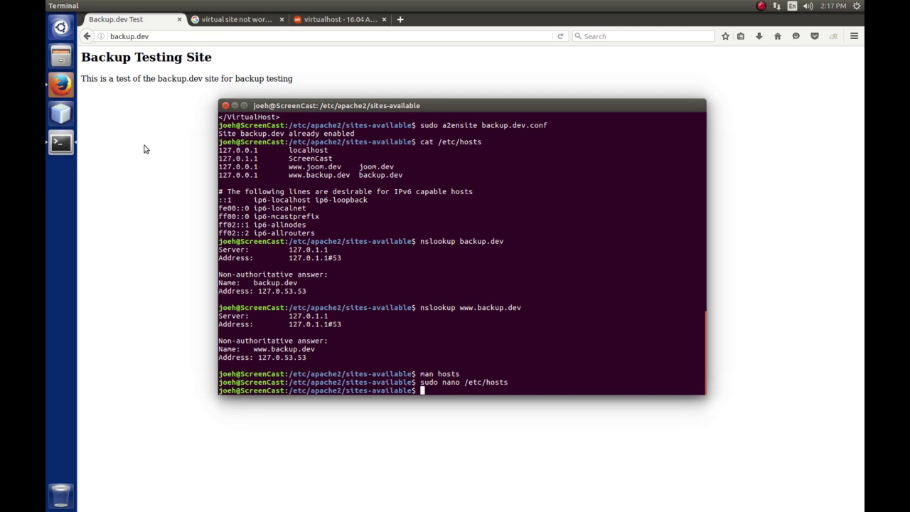
pyautogui.click(385, 20)
pyautogui.click(384, 20)
pyautogui.click(283, 20)
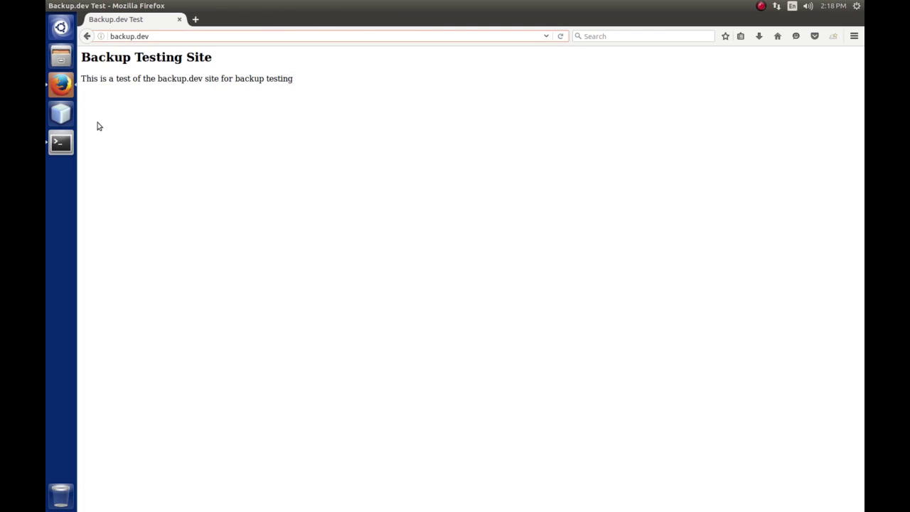
# End the terminal session with the exit command.
pyautogui.click(61, 145)
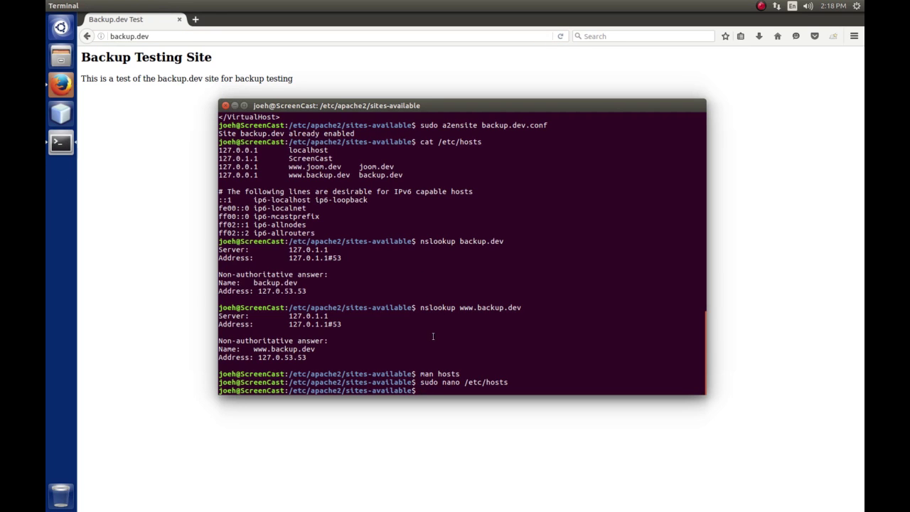
pyautogui.write('exit')
pyautogui.press('Return')
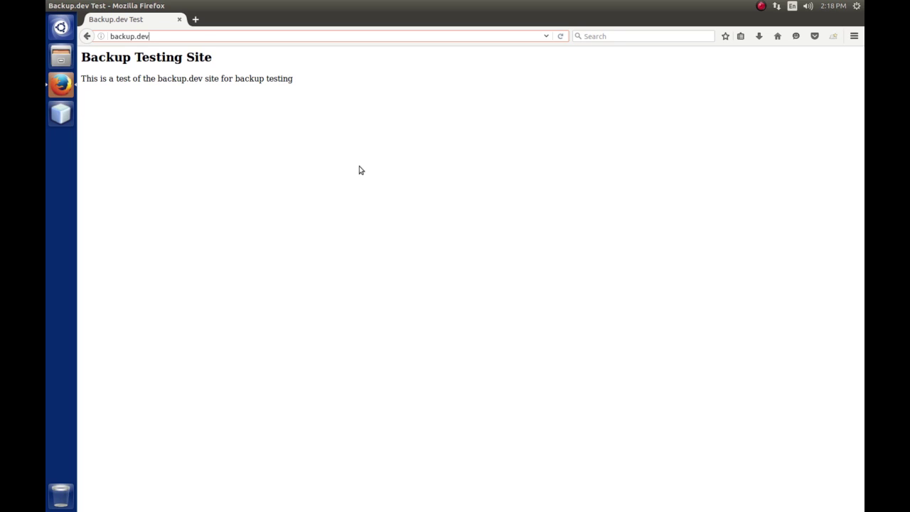
# In a new tab, load akeeba.com.
pyautogui.click(195, 19)
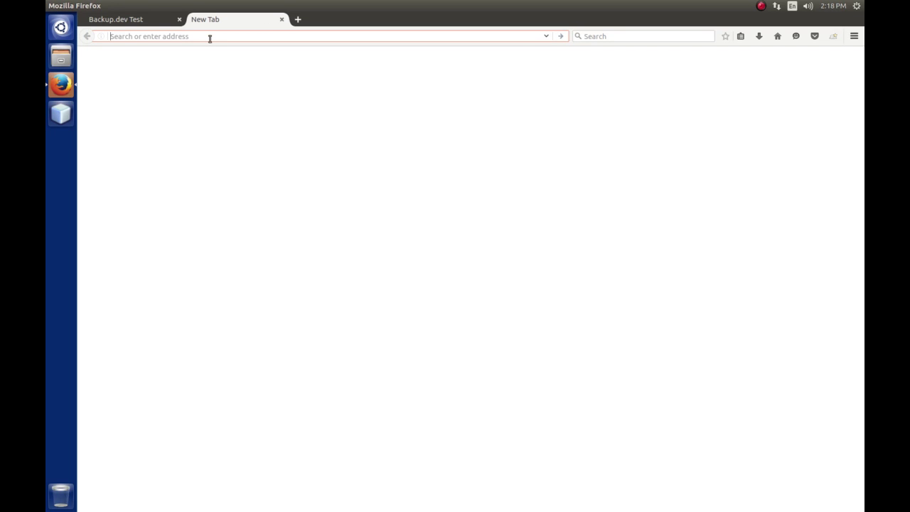
pyautogui.write('akeeba')
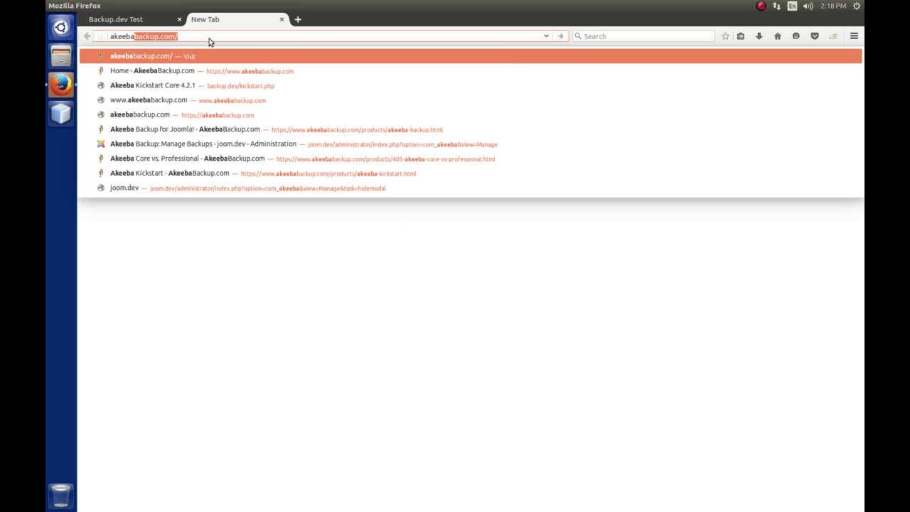
pyautogui.press('Delete')
pyautogui.write('.com')
pyautogui.press('Return')
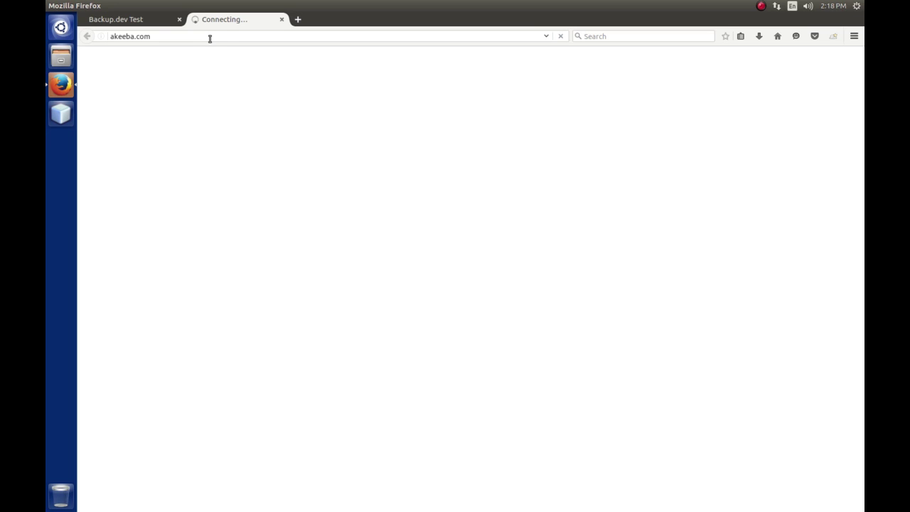
pyautogui.click(199, 36)
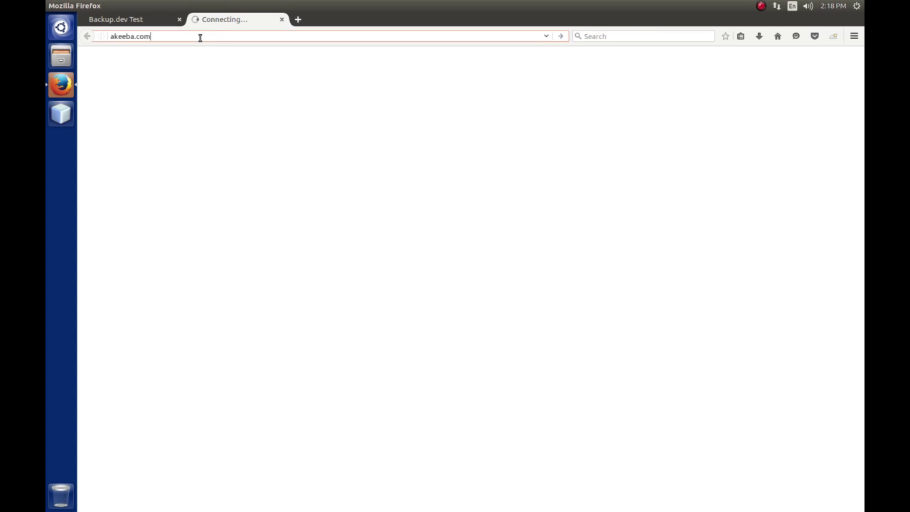
pyautogui.click(243, 36)
pyautogui.write('https:')
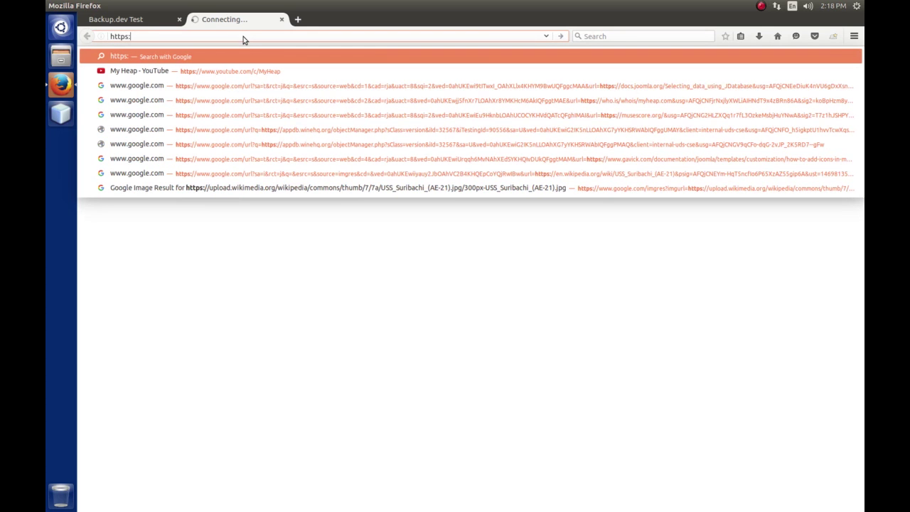
pyautogui.write('//')
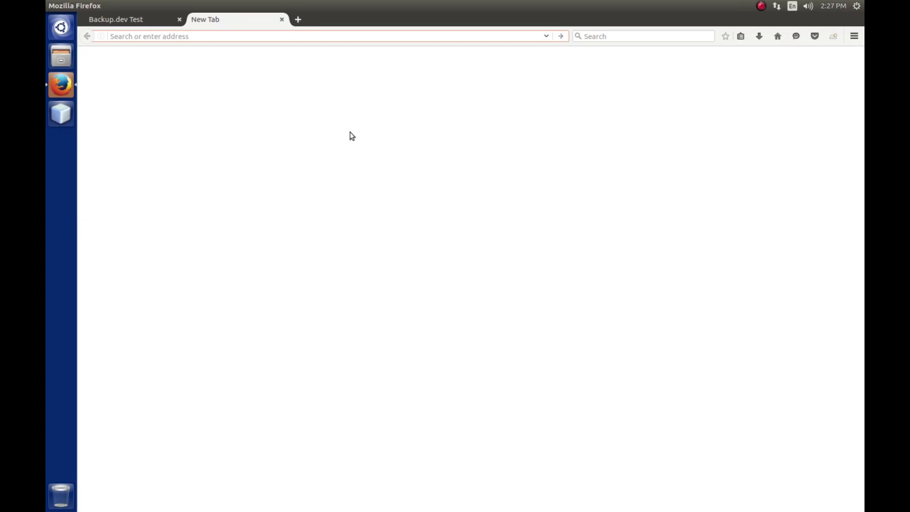
pyautogui.write('htt')
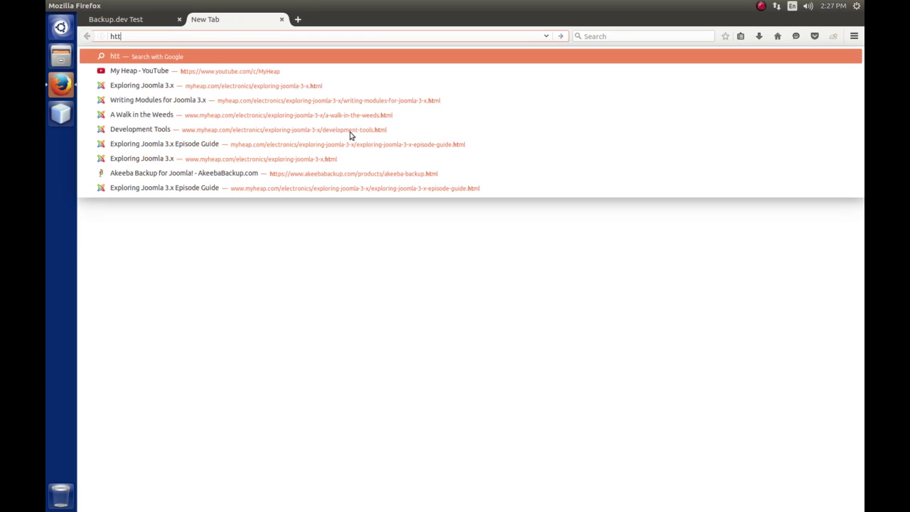
pyautogui.write('ps://')
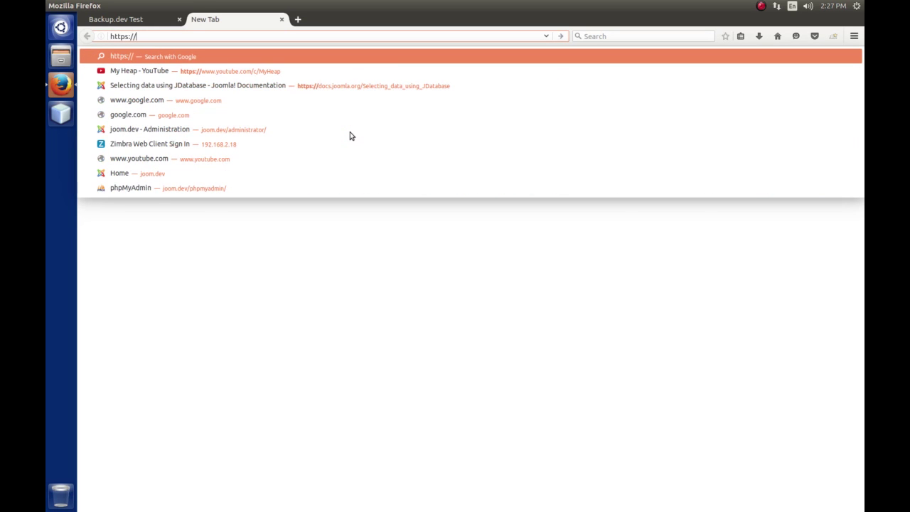
pyautogui.write('www.akeebabackup.com/')
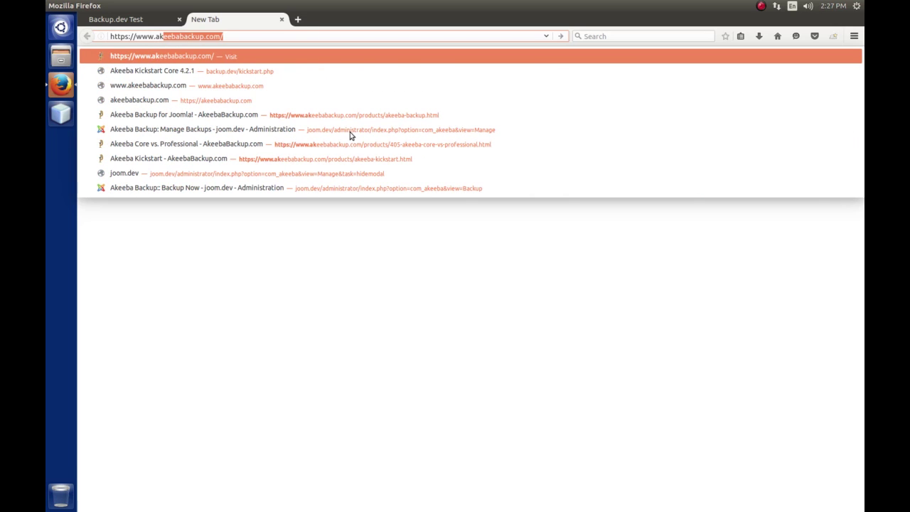
pyautogui.press('Return')
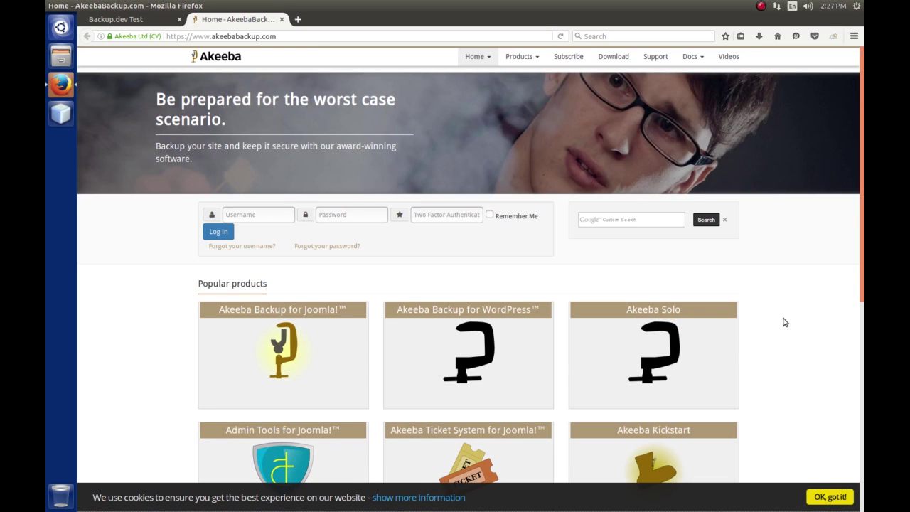
# Save kickstart-core-5.0.0.zip from the Akeeba Kickstart product page's Download Core 5.0.0 link.
pyautogui.scroll(-1, 785, 323)
pyautogui.scroll(-3, 785, 326)
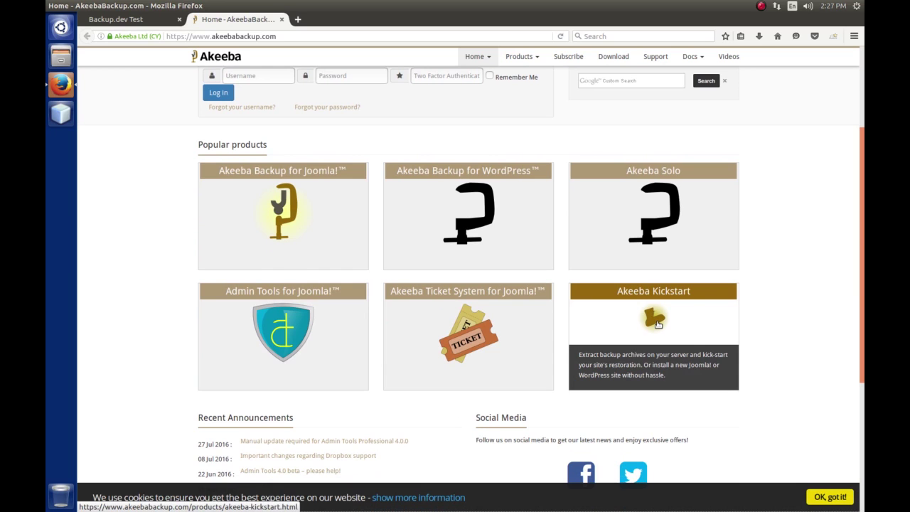
pyautogui.click(657, 323)
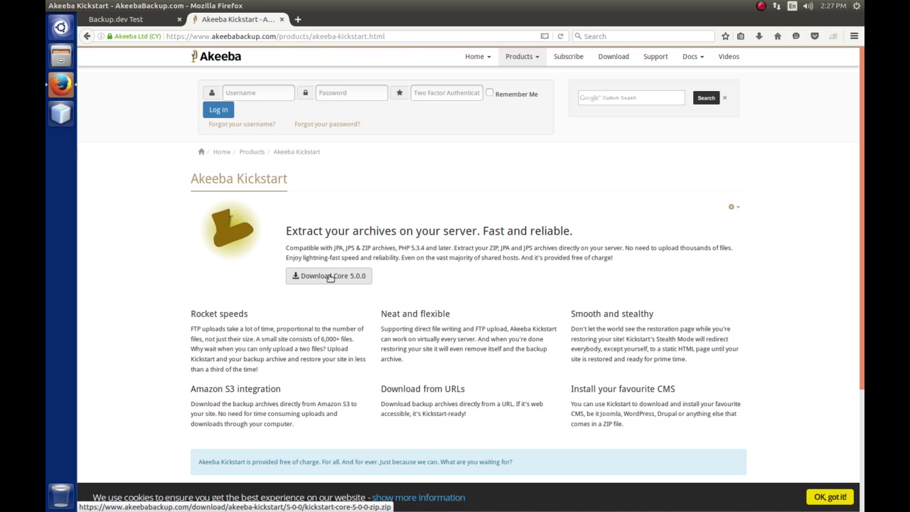
pyautogui.click(330, 277)
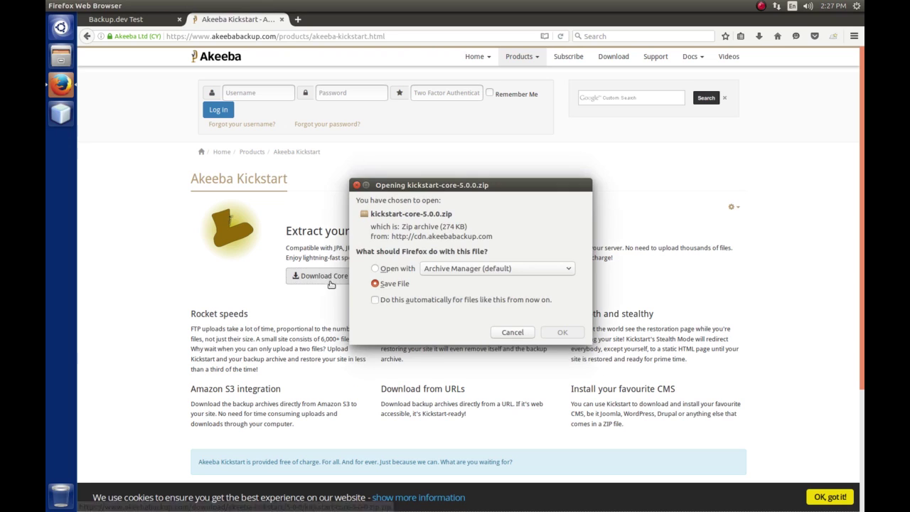
pyautogui.click(562, 332)
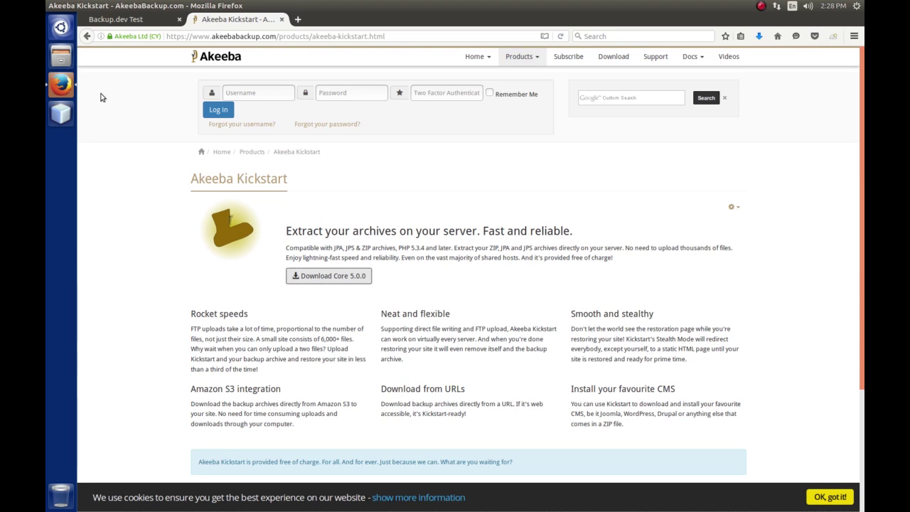
pyautogui.click(65, 59)
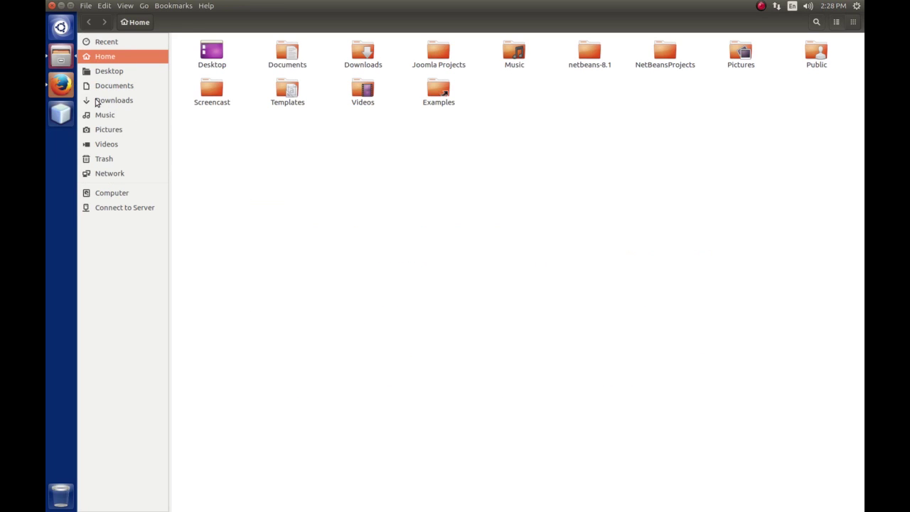
# Extract kickstart-core-5.0.0.zip in Downloads with Extract Here.
pyautogui.click(107, 100)
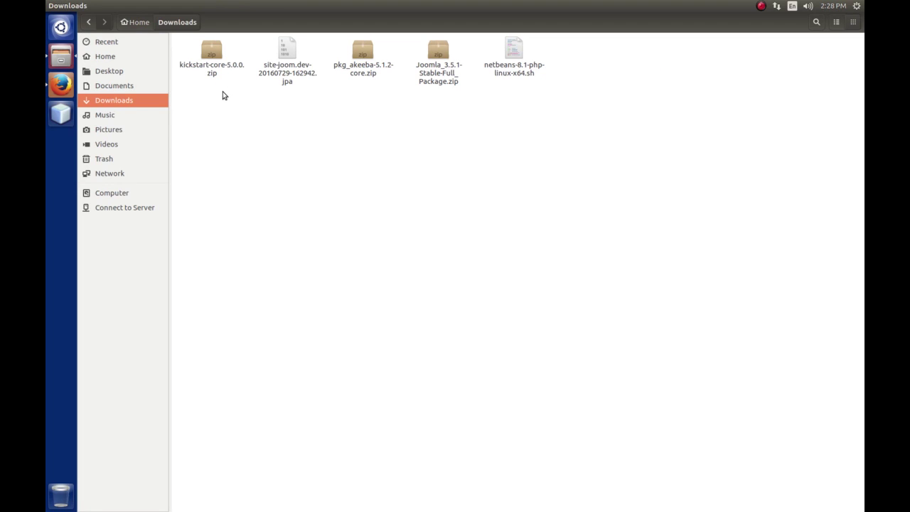
pyautogui.rightClick(213, 54)
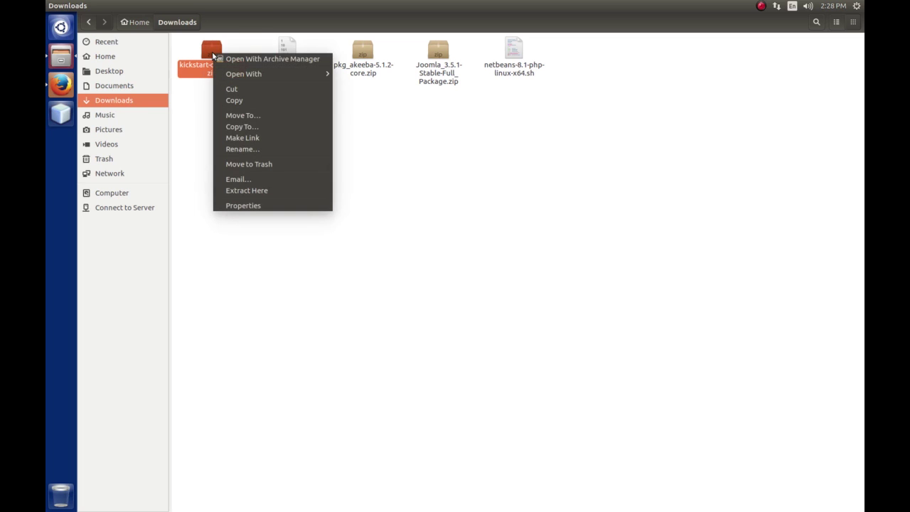
pyautogui.click(253, 190)
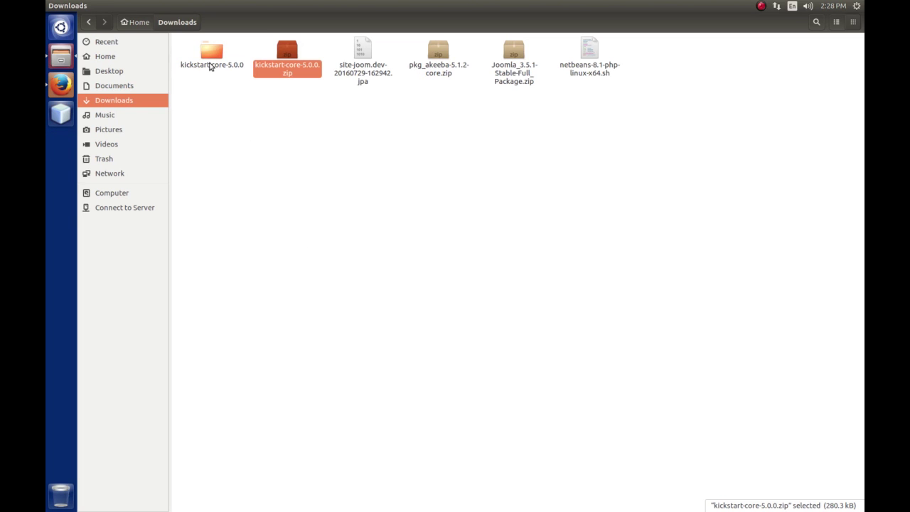
# Open the extracted kickstart-core-5.0.0 folder in list view and scroll through its files.
pyautogui.doubleClick(211, 56)
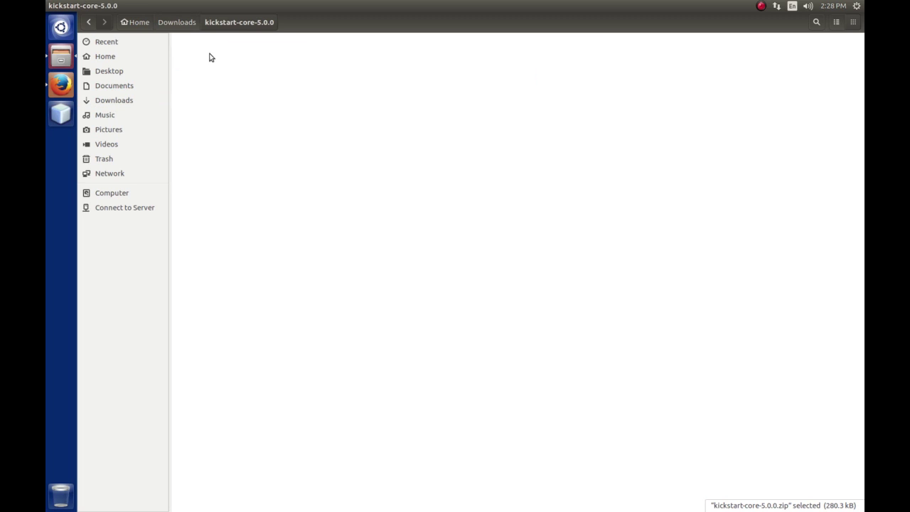
pyautogui.click(836, 23)
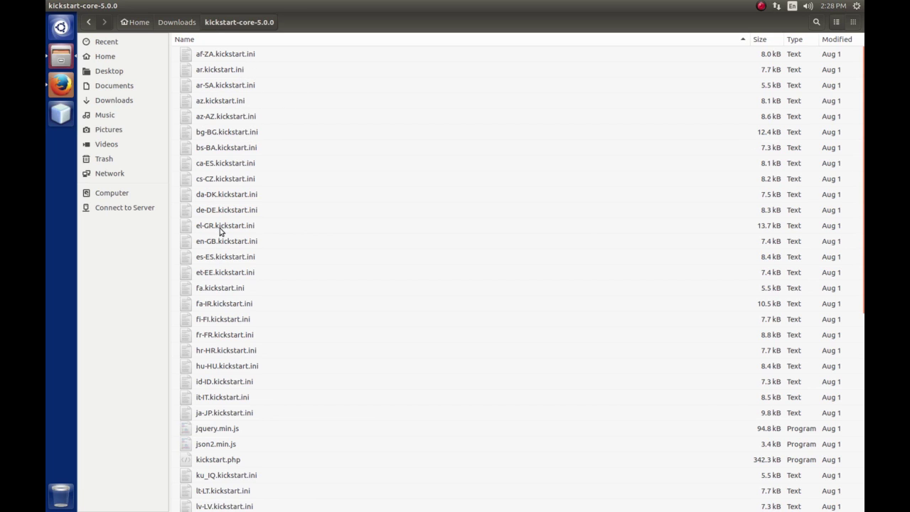
pyautogui.scroll(-5, 220, 232)
pyautogui.scroll(5, 222, 232)
pyautogui.scroll(-5, 225, 238)
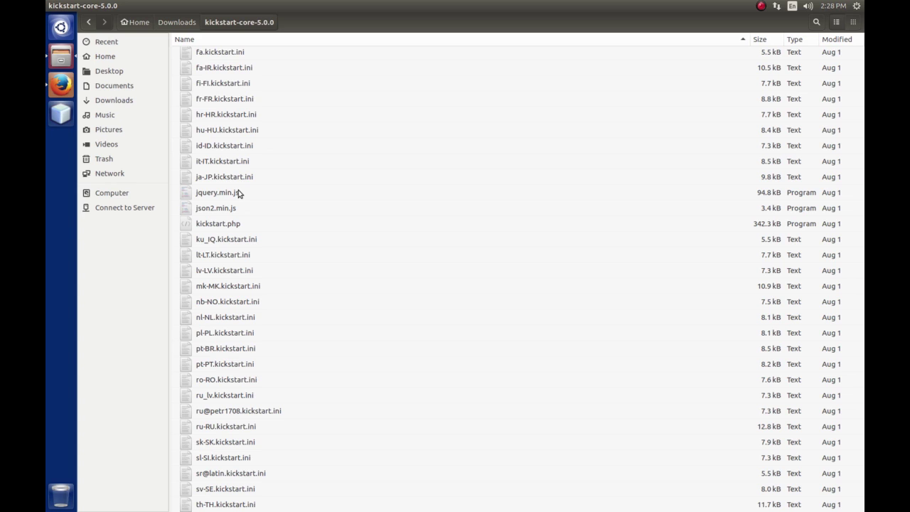
pyautogui.scroll(5, 264, 278)
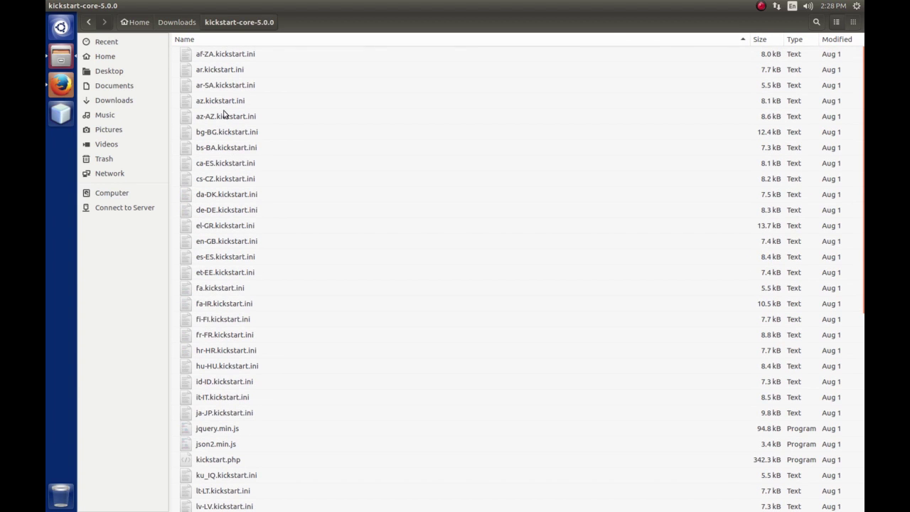
# Permanently delete language files af-ZA–el-GR, es-ES–ja-JP and ku_IQ–zh-TW, keeping en-GB.
pyautogui.click(216, 57)
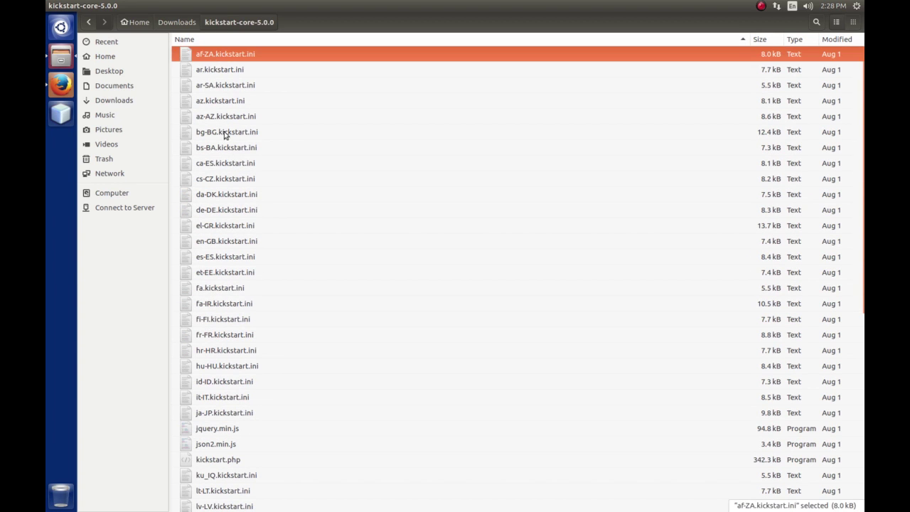
pyautogui.keyDown('shift'); pyautogui.click(220, 226); pyautogui.keyUp('shift')
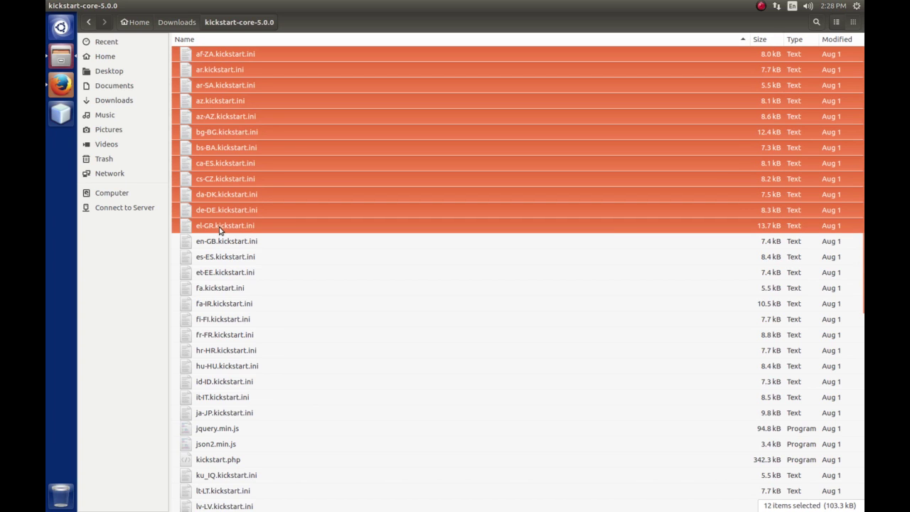
pyautogui.hotkey('shift', 'Delete')
pyautogui.press('Return')
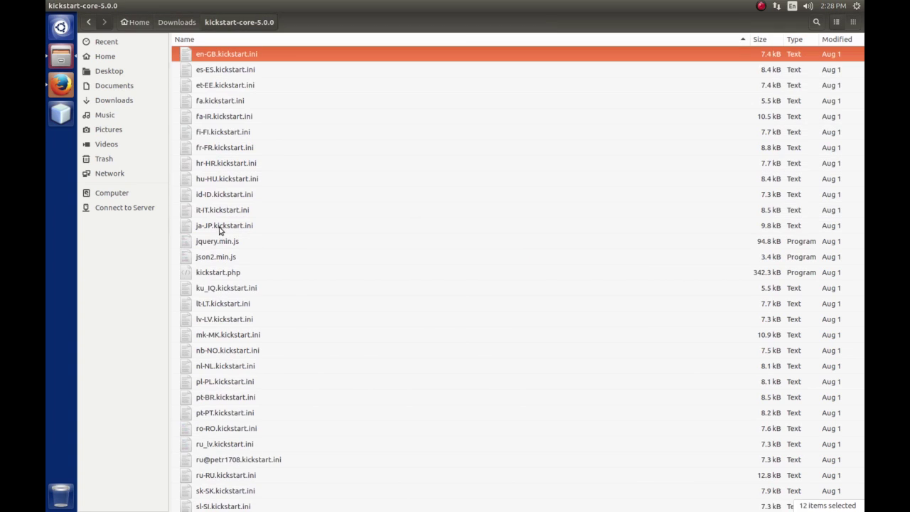
pyautogui.click(209, 74)
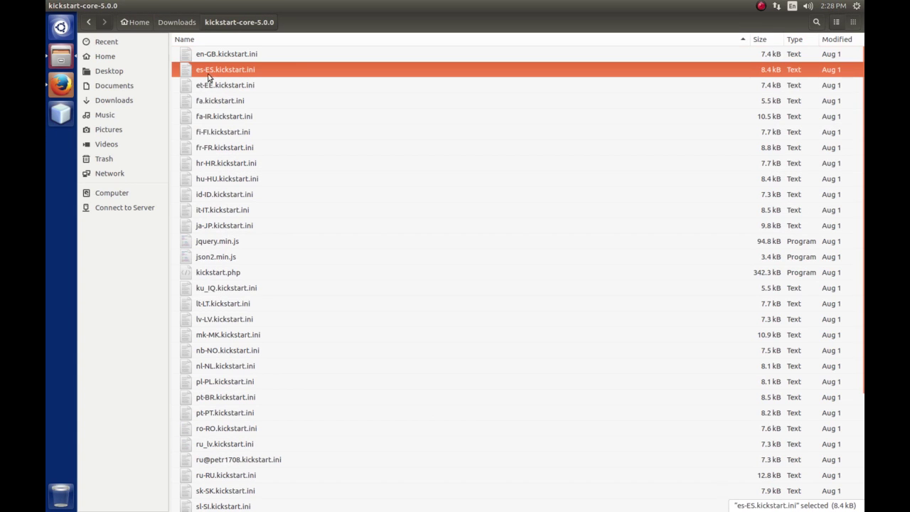
pyautogui.keyDown('shift'); pyautogui.click(210, 227); pyautogui.keyUp('shift')
pyautogui.hotkey('shift', 'Delete')
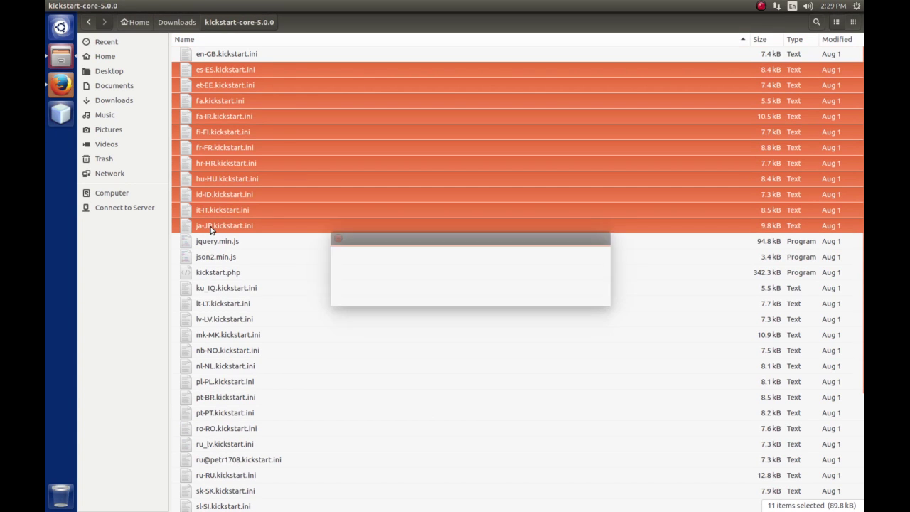
pyautogui.press('Return')
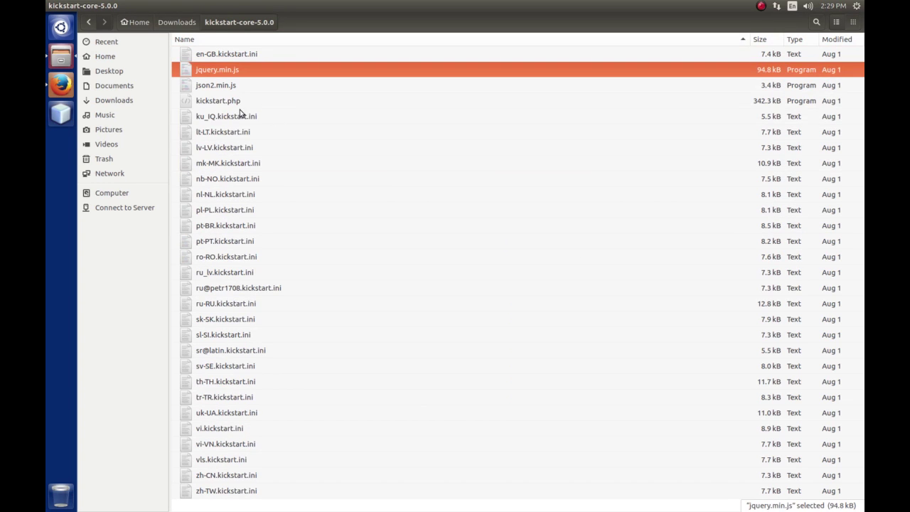
pyautogui.click(220, 117)
pyautogui.keyDown('shift'); pyautogui.click(226, 490); pyautogui.keyUp('shift')
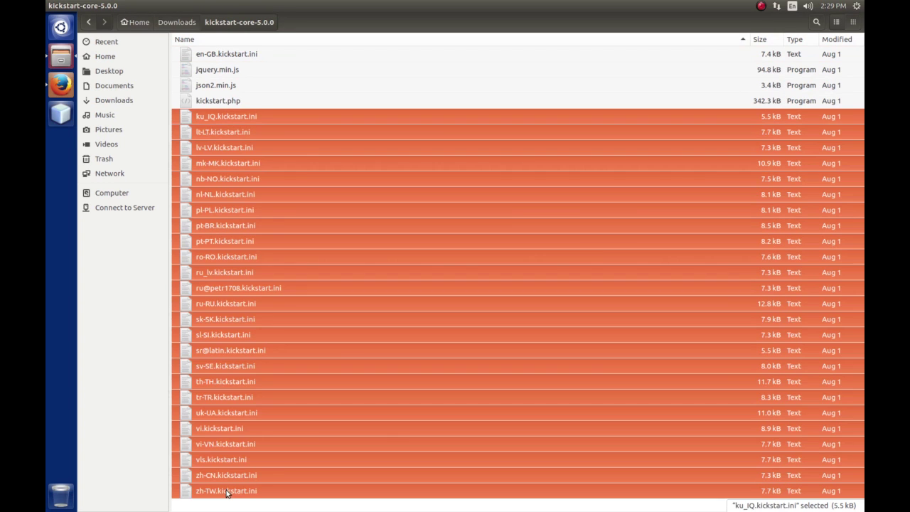
pyautogui.hotkey('shift', 'Delete')
pyautogui.press('Return')
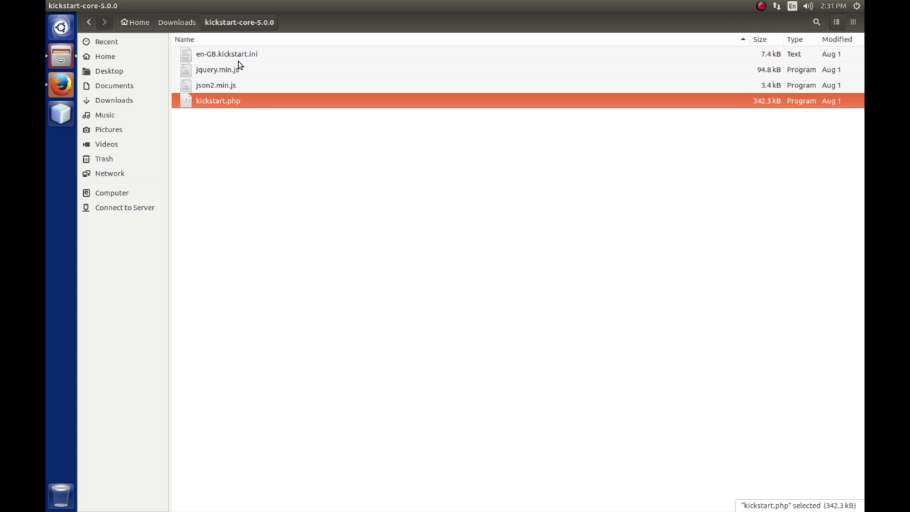
# Open Downloads and Desktop in new Files tabs and enter the Desktop backupdev folder.
pyautogui.rightClick(119, 103)
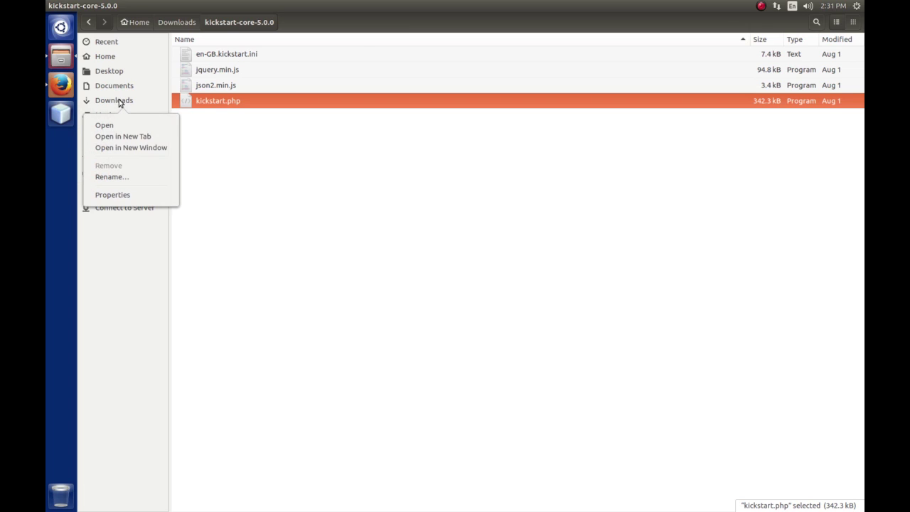
pyautogui.click(134, 139)
pyautogui.click(572, 40)
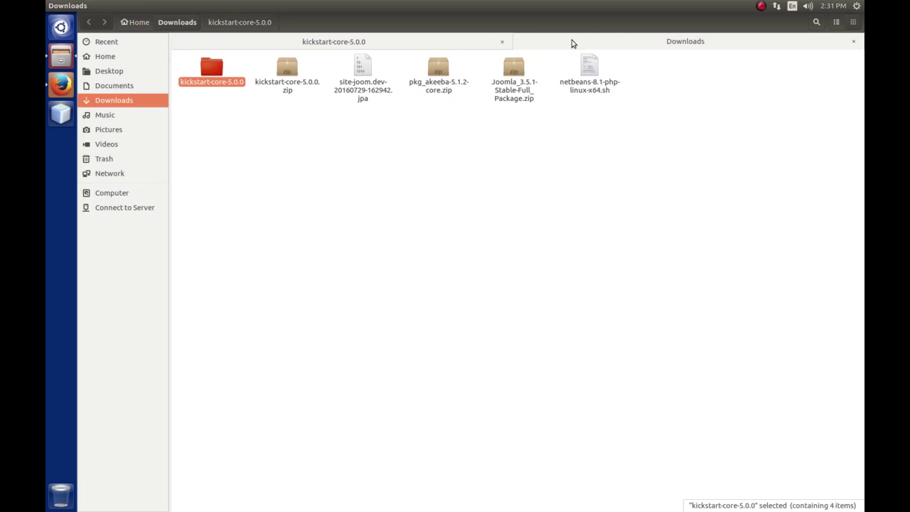
pyautogui.click(363, 73)
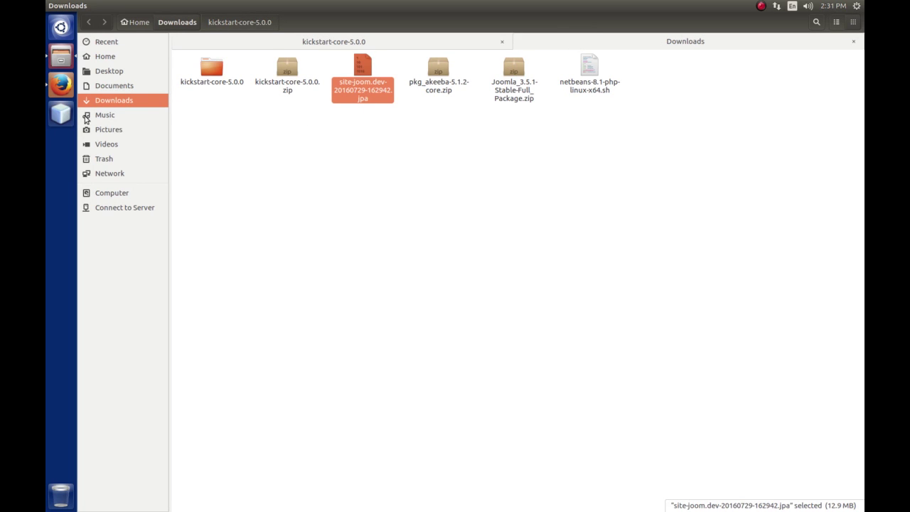
pyautogui.rightClick(120, 84)
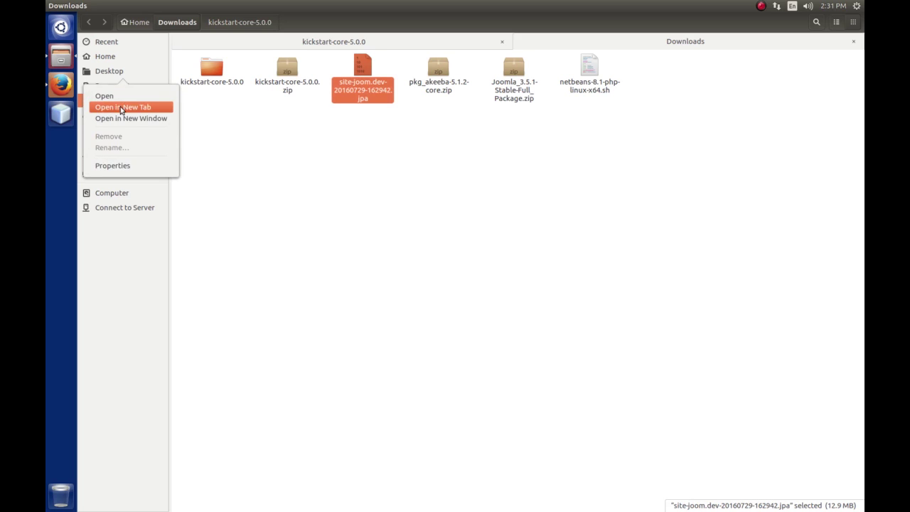
pyautogui.click(122, 106)
pyautogui.click(757, 44)
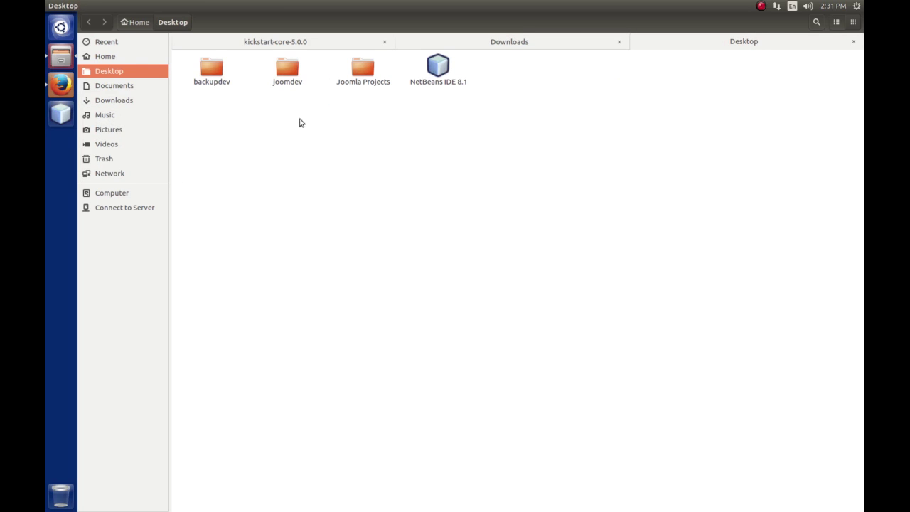
pyautogui.doubleClick(212, 73)
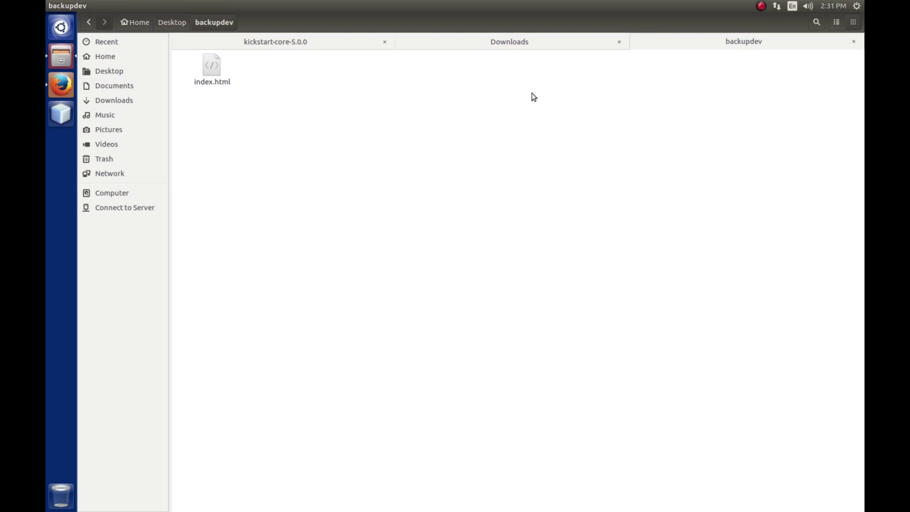
# Permanently delete index.html from the backupdev folder.
pyautogui.click(215, 71)
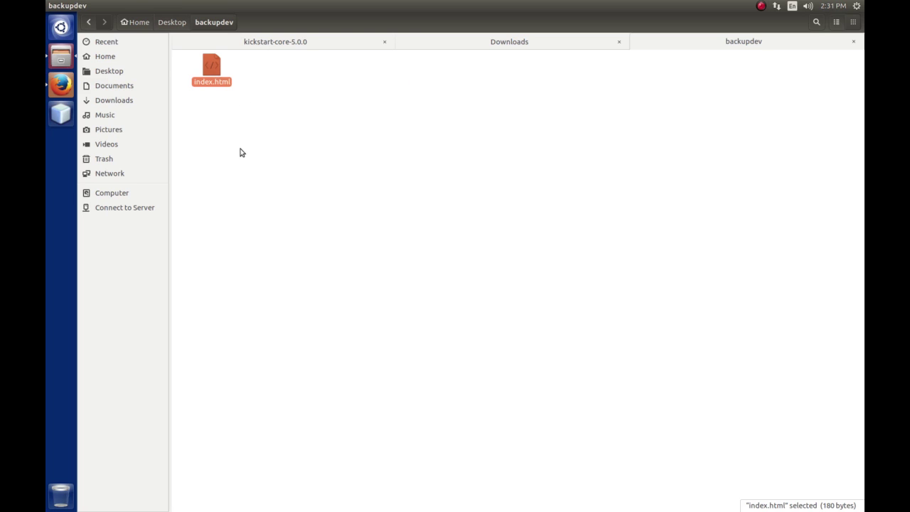
pyautogui.hotkey('shift', 'Delete')
pyautogui.press('Return')
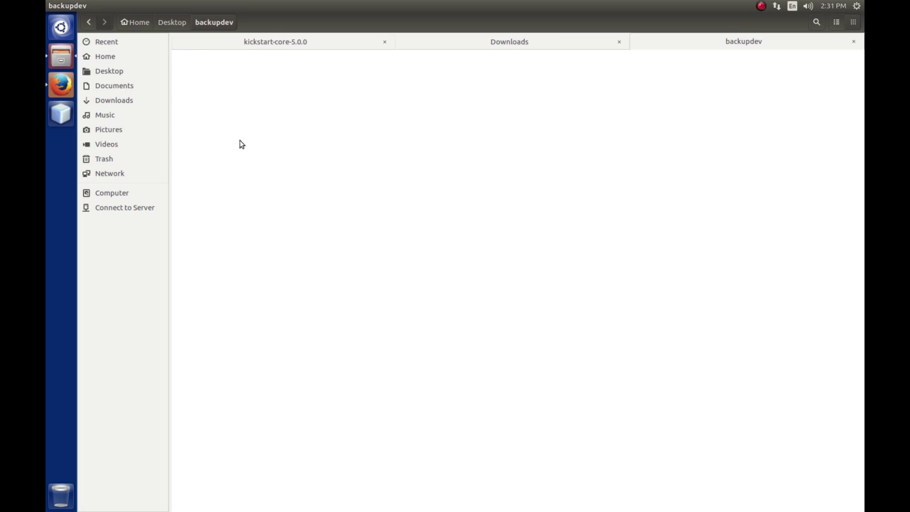
pyautogui.click(278, 45)
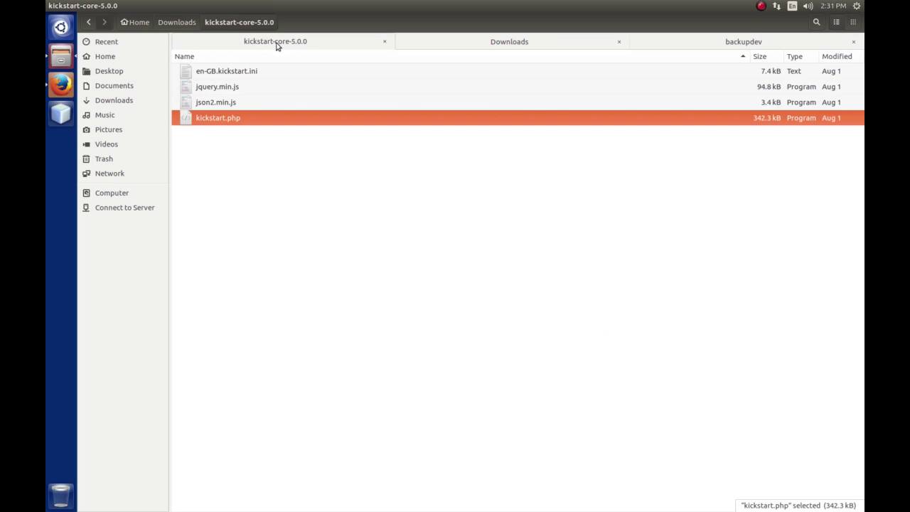
# Copy the four Kickstart files from kickstart-core-5.0.0 into backupdev.
pyautogui.keyDown('shift'); pyautogui.click(233, 73); pyautogui.keyUp('shift')
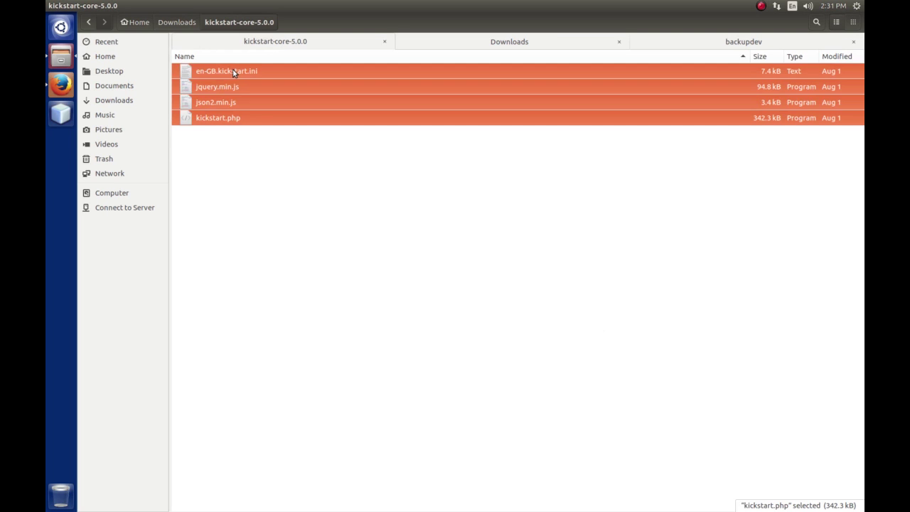
pyautogui.rightClick(233, 73)
pyautogui.click(260, 132)
pyautogui.click(722, 43)
pyautogui.rightClick(236, 98)
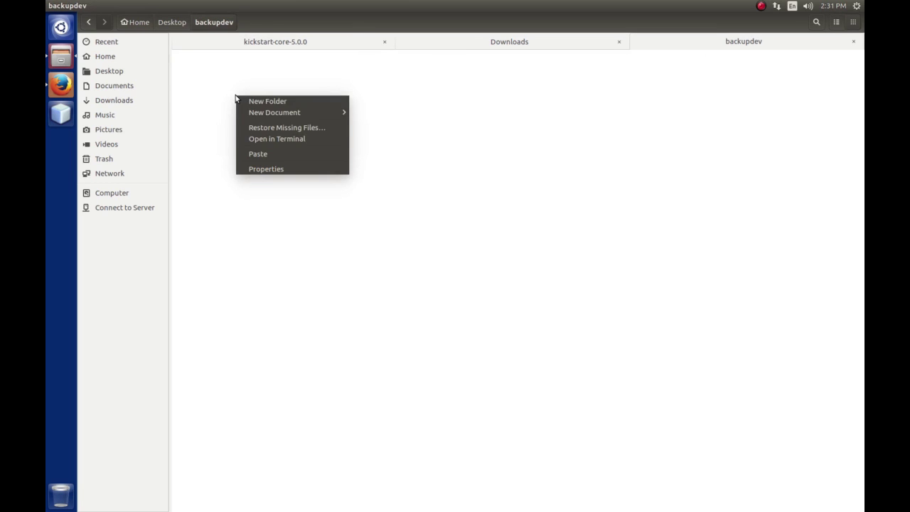
pyautogui.click(257, 154)
pyautogui.click(275, 162)
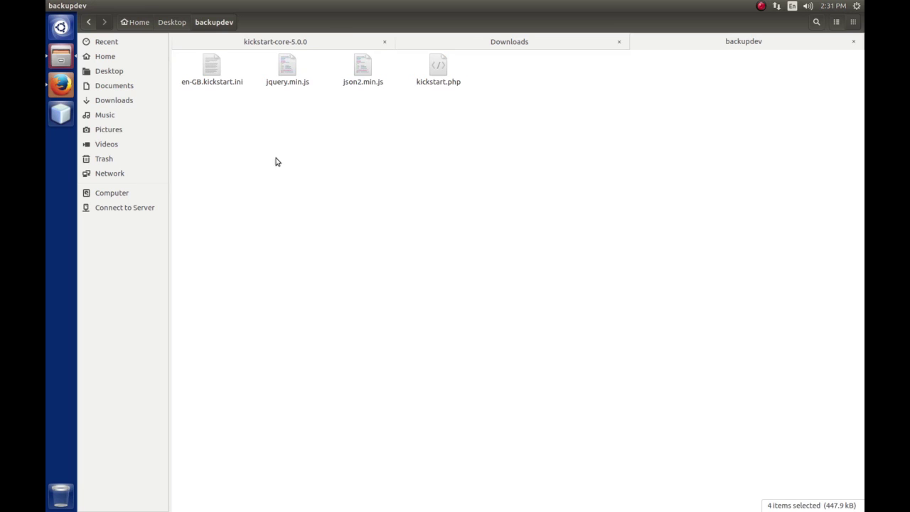
# Copy site-joom.dev-20160729-162942.jpa from Downloads into backupdev.
pyautogui.click(496, 44)
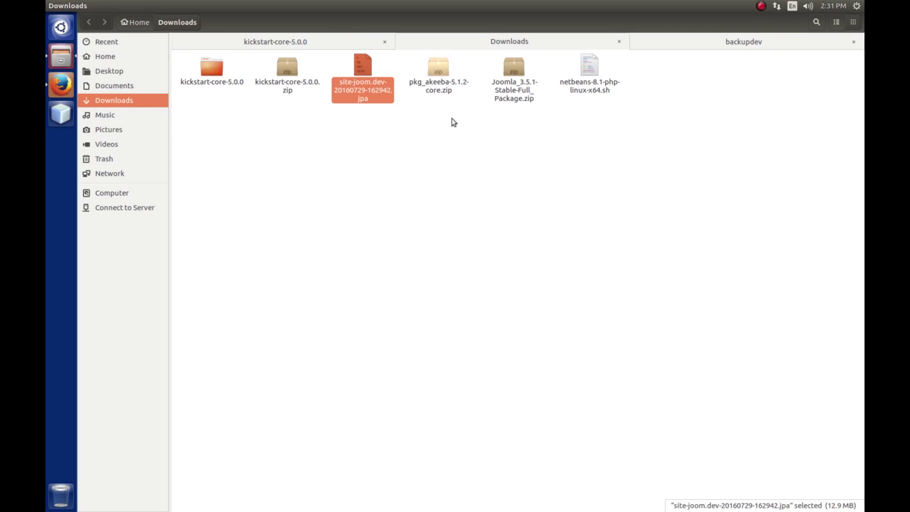
pyautogui.click(383, 148)
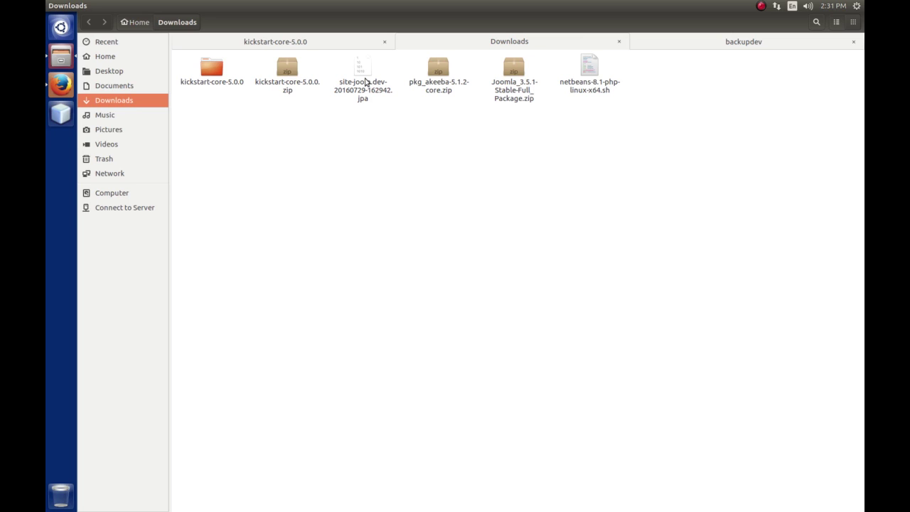
pyautogui.rightClick(364, 74)
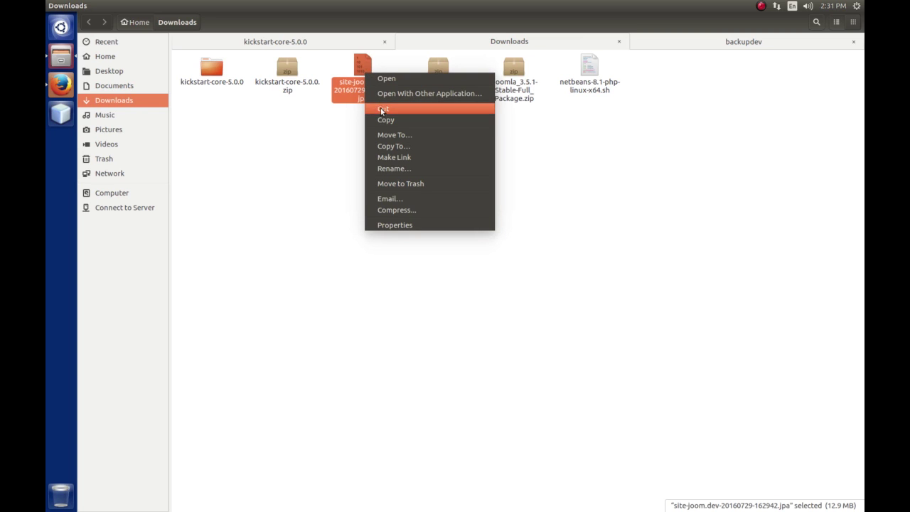
pyautogui.click(383, 120)
pyautogui.click(682, 42)
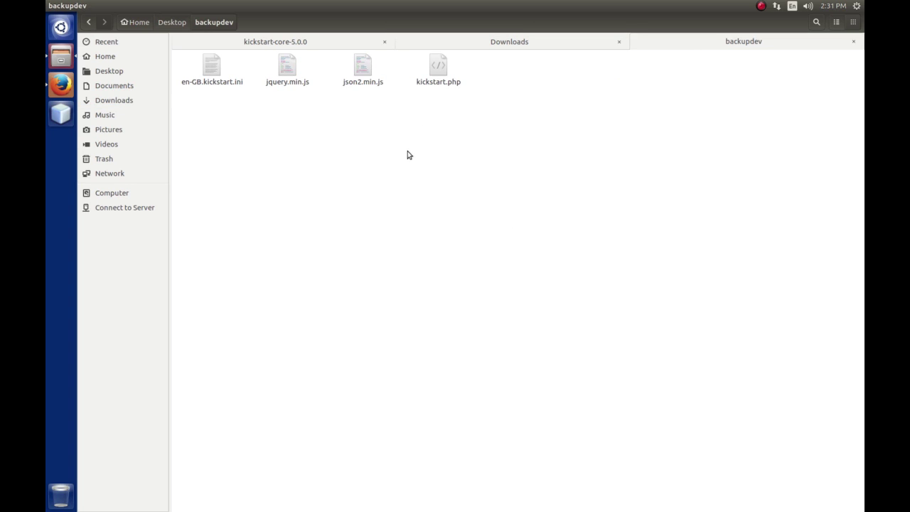
pyautogui.rightClick(414, 145)
pyautogui.click(436, 201)
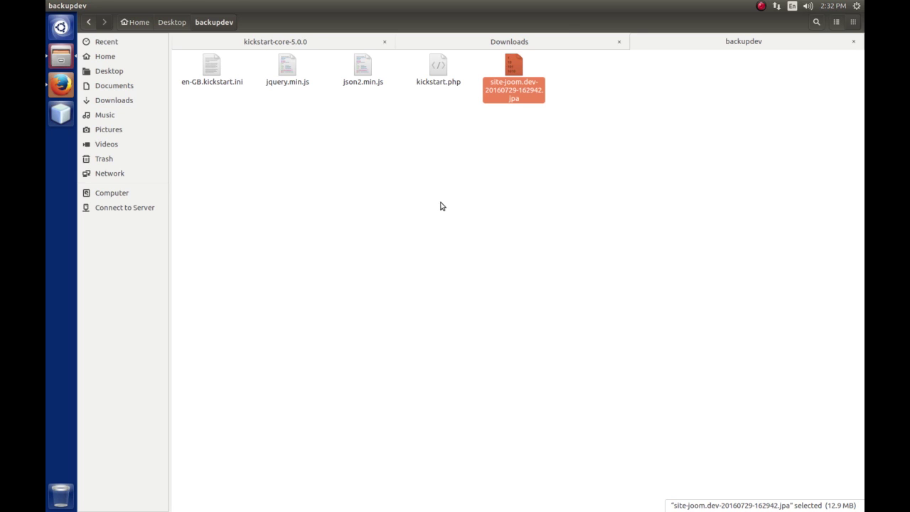
pyautogui.click(62, 88)
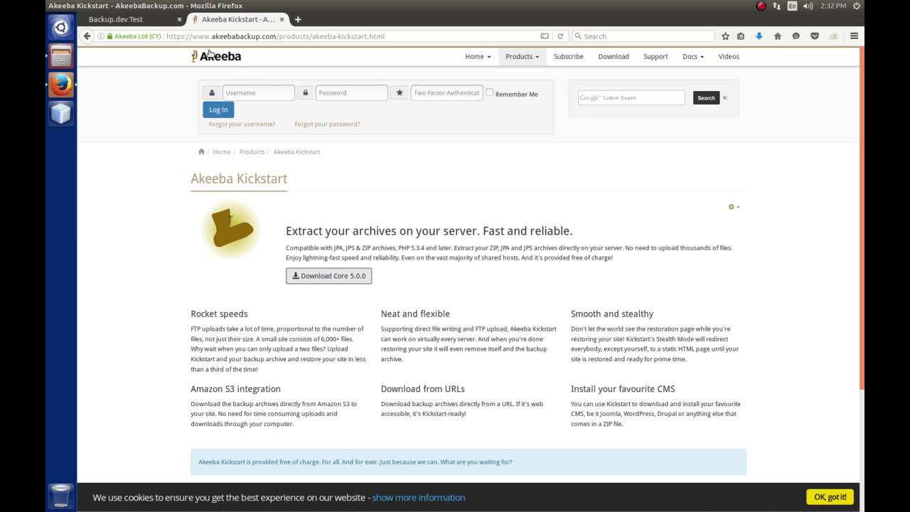
# Open joom.dev/phpmyadmin in a new tab, dismiss the PHP warnings and log in.
pyautogui.click(297, 19)
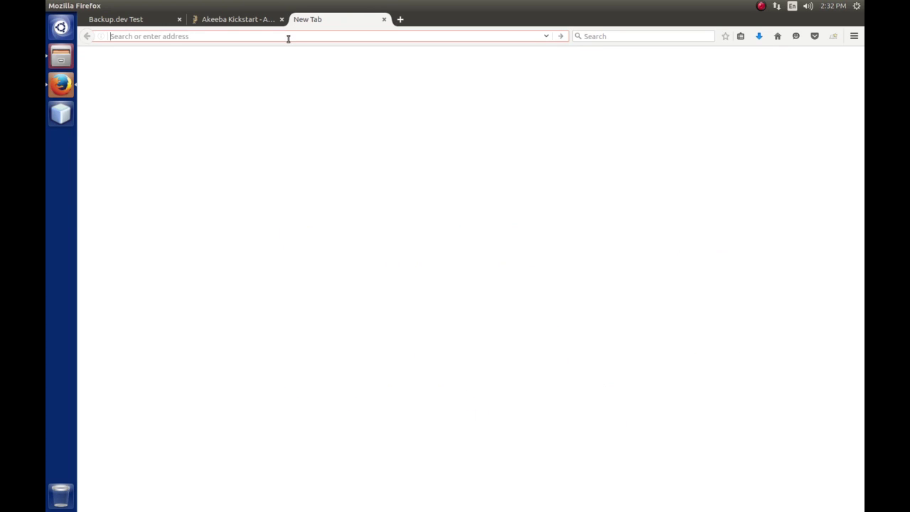
pyautogui.write('joom.dev/')
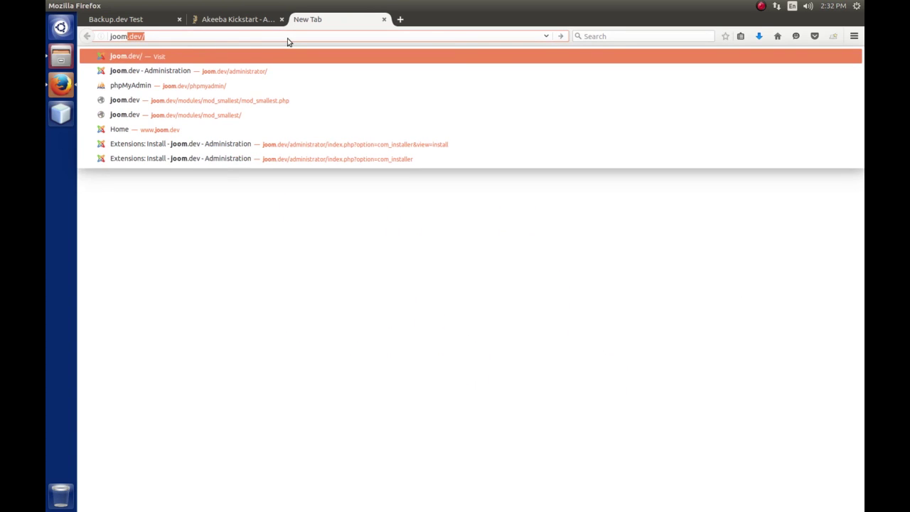
pyautogui.press('Right')
pyautogui.write('p')
pyautogui.press('Right')
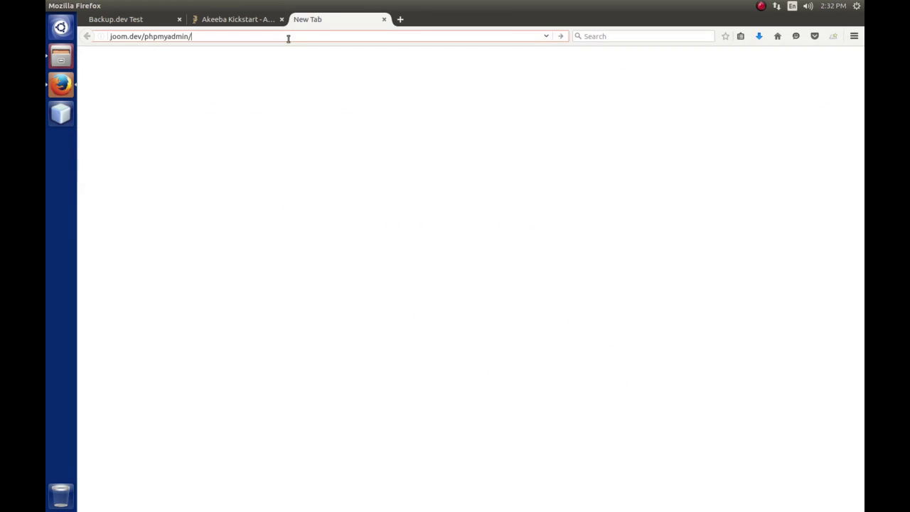
pyautogui.press('Return')
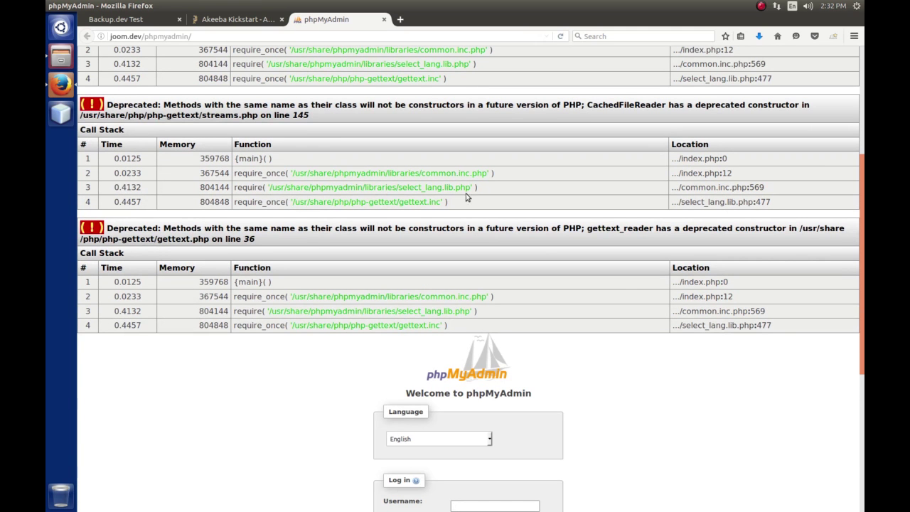
pyautogui.click(861, 141)
pyautogui.scroll(-10, 469, 284)
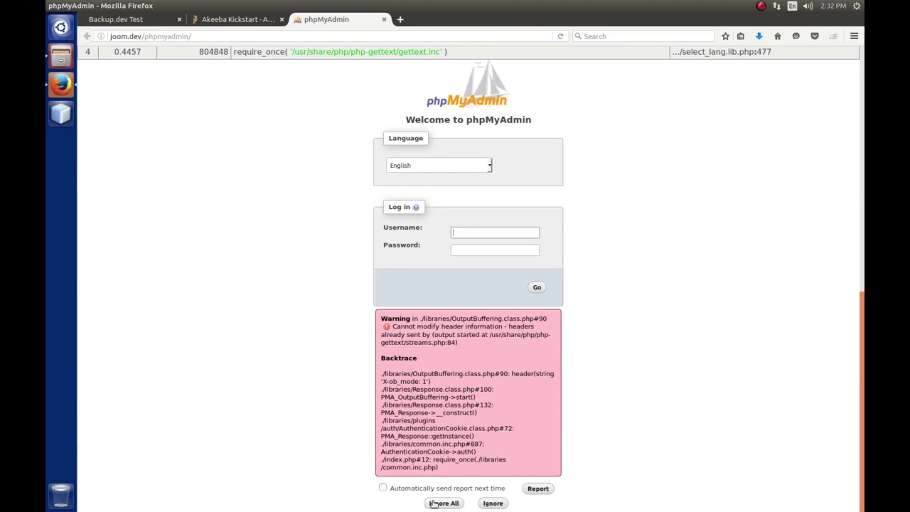
pyautogui.click(442, 503)
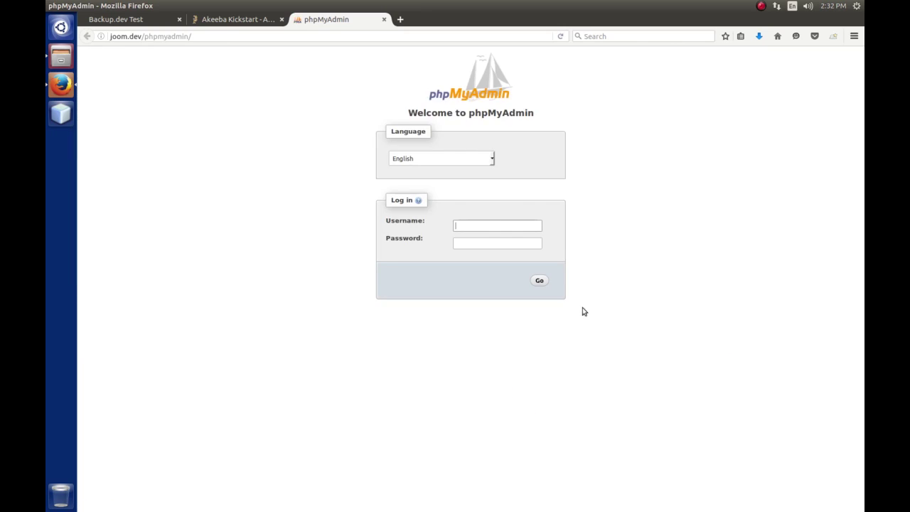
pyautogui.click(478, 225)
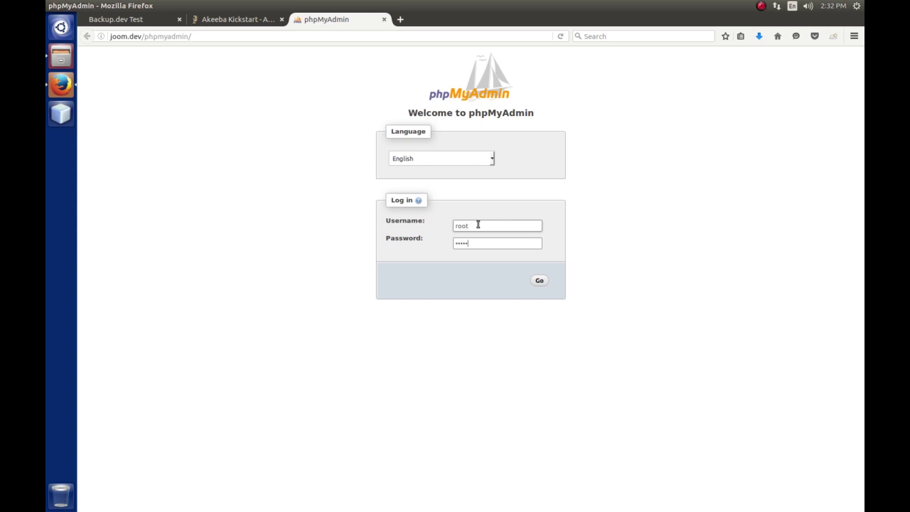
pyautogui.press('Return')
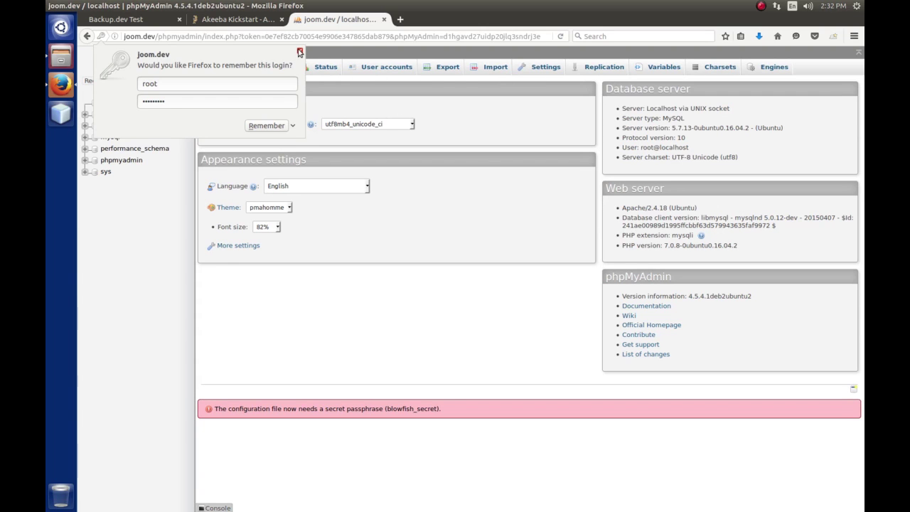
pyautogui.click(300, 52)
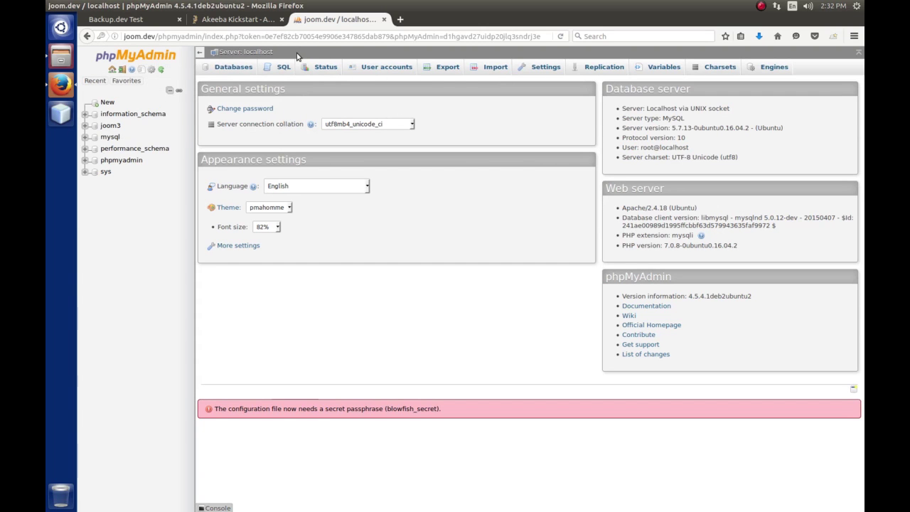
# Create the akeeba_test database, then log out and close the phpMyAdmin tab.
pyautogui.click(228, 67)
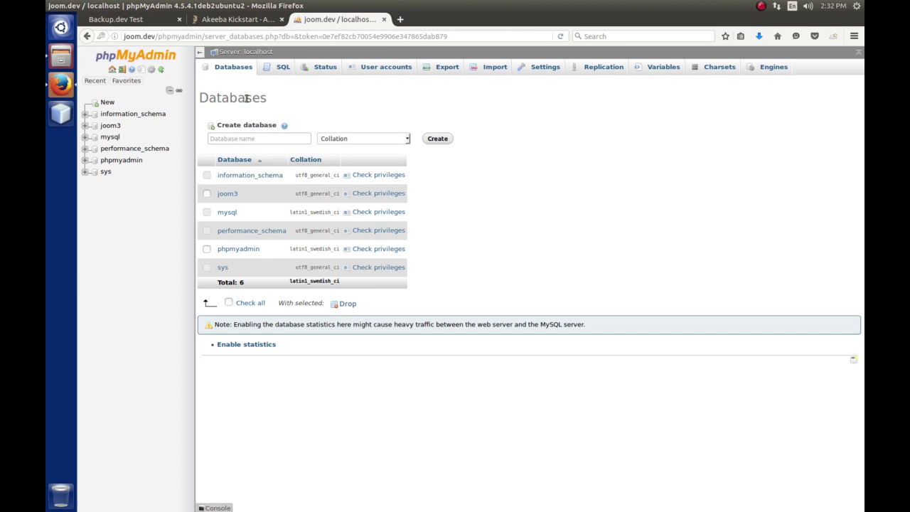
pyautogui.click(255, 138)
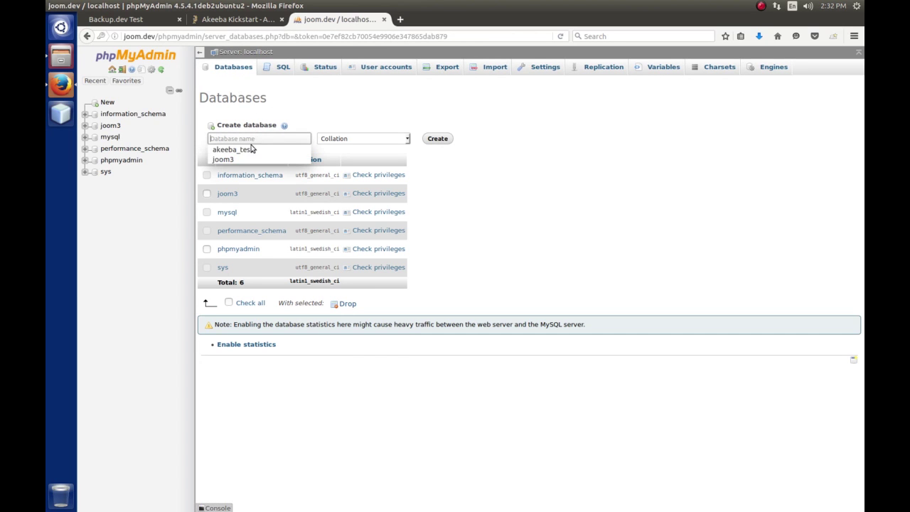
pyautogui.click(242, 148)
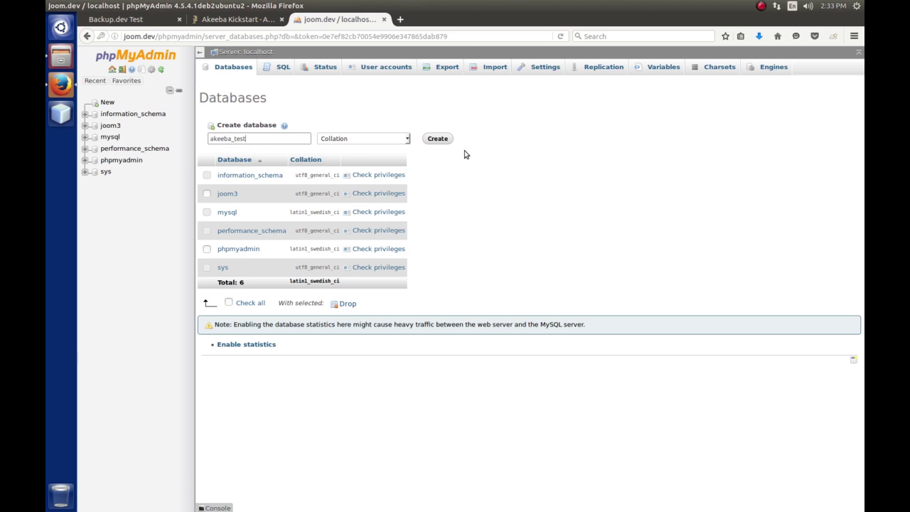
pyautogui.click(437, 139)
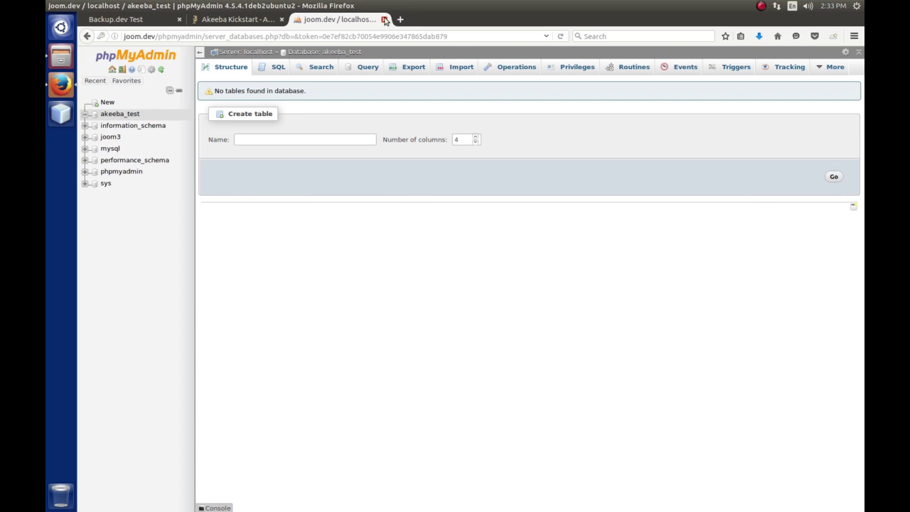
pyautogui.click(121, 69)
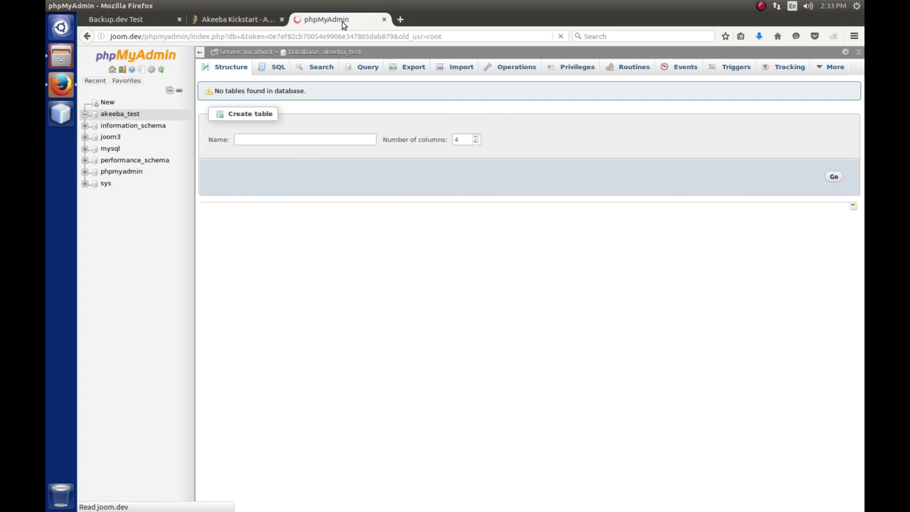
pyautogui.click(383, 19)
# Close the old Kickstart tab and load backup.dev/kickstart.php showing Kickstart Core 5.0.0.
pyautogui.click(281, 20)
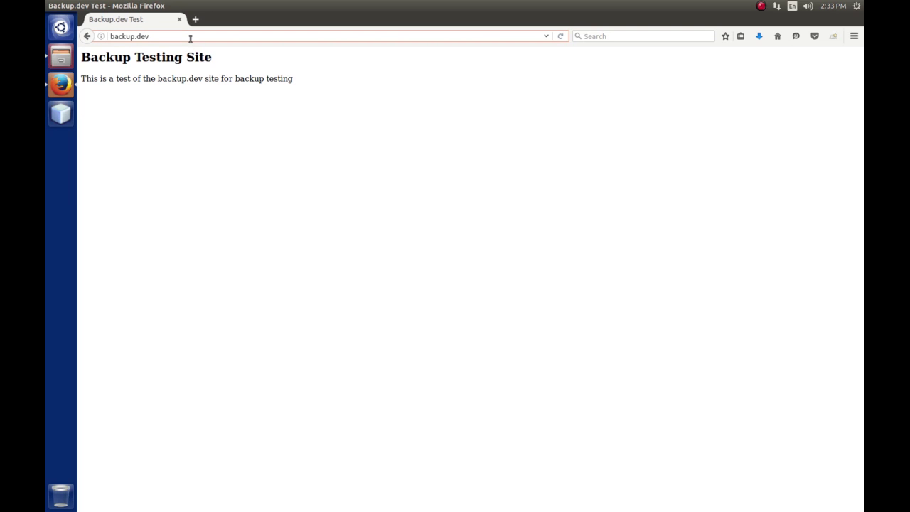
pyautogui.write('/kickstart.php')
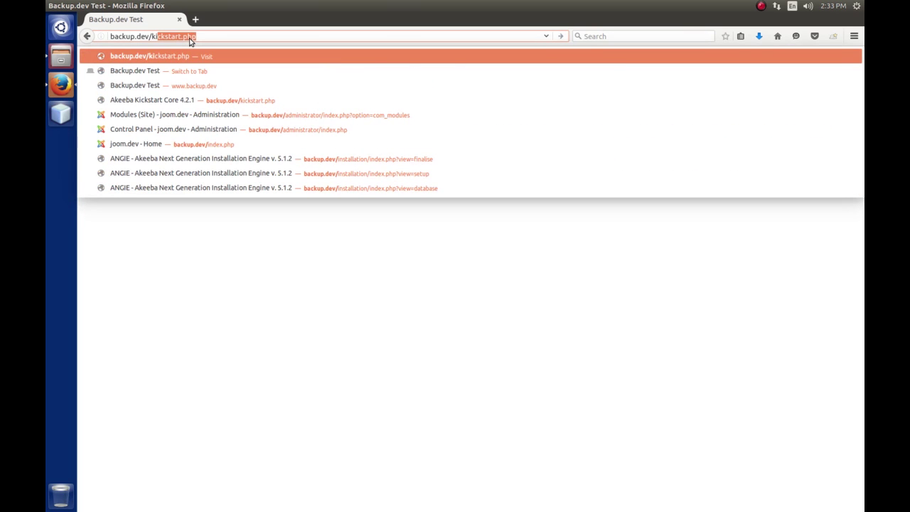
pyautogui.press('Return')
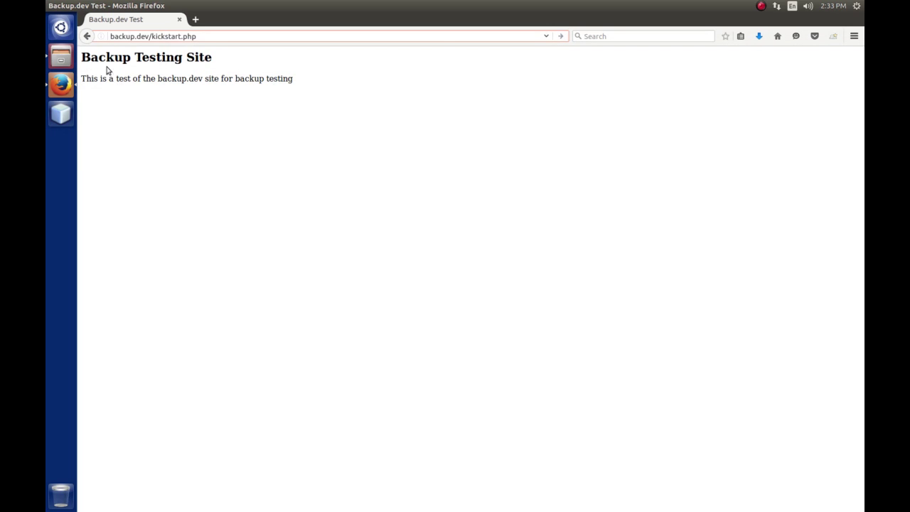
pyautogui.click(61, 58)
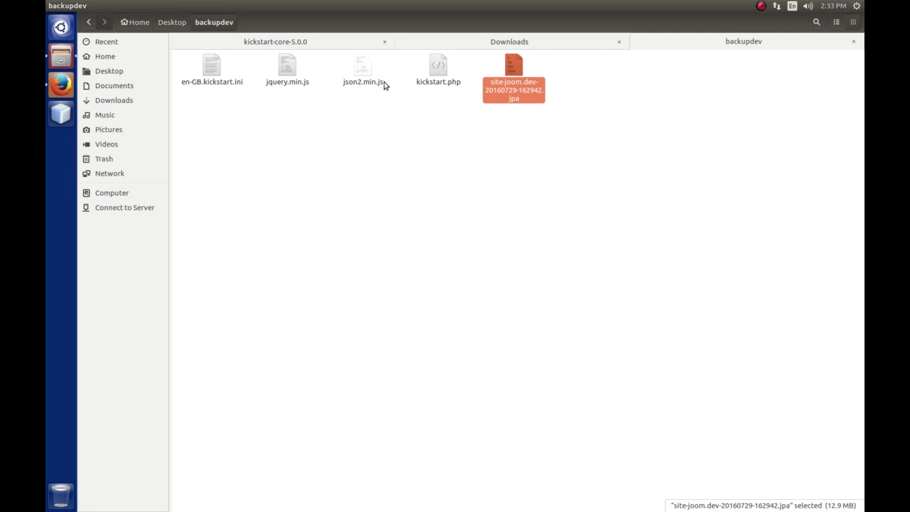
pyautogui.click(57, 84)
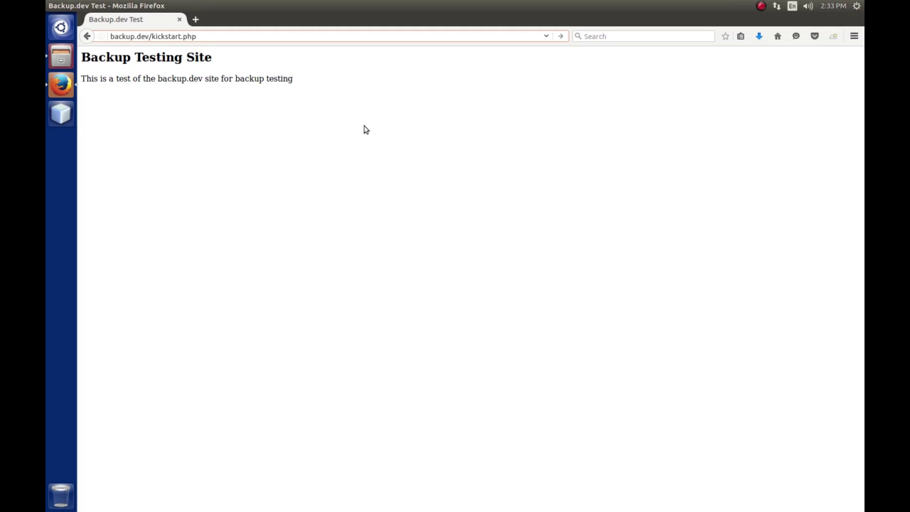
pyautogui.press('Return')
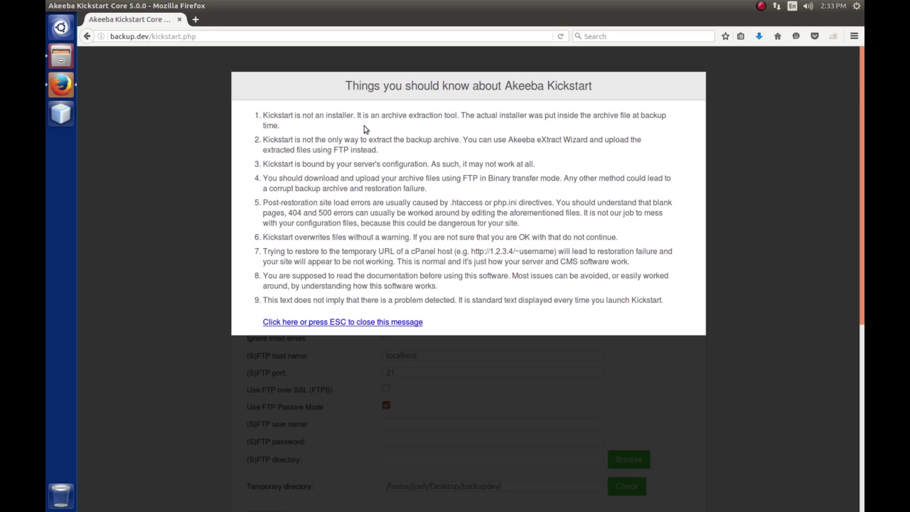
# Dismiss the Kickstart notice and extract the site-joom.dev-20160729-162942.jpa archive.
pyautogui.click(361, 324)
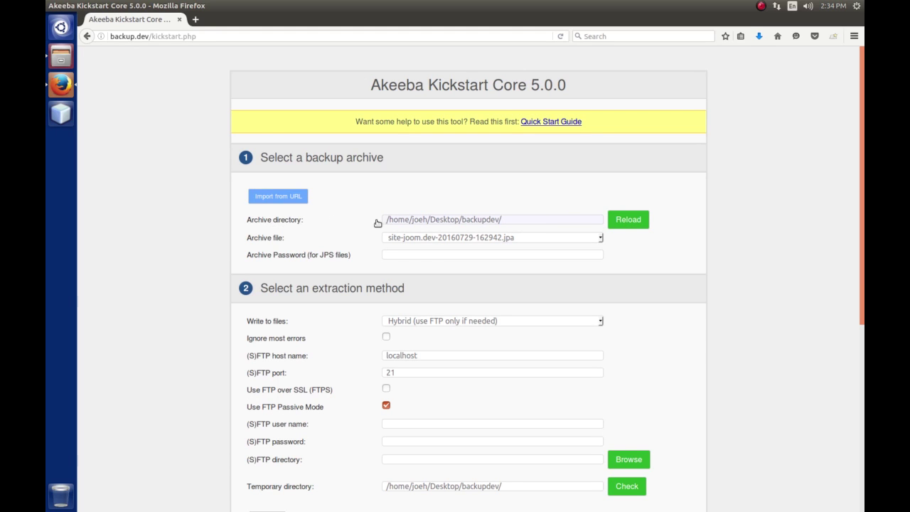
pyautogui.click(508, 221)
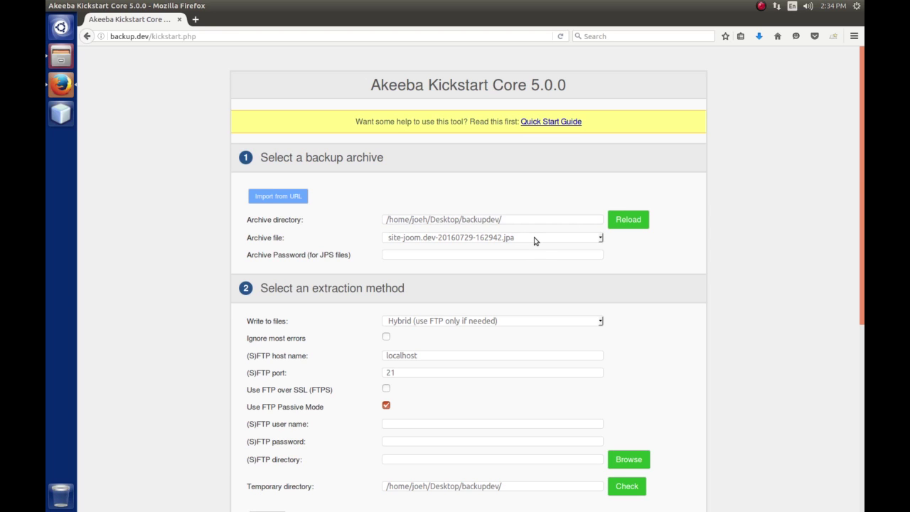
pyautogui.click(600, 240)
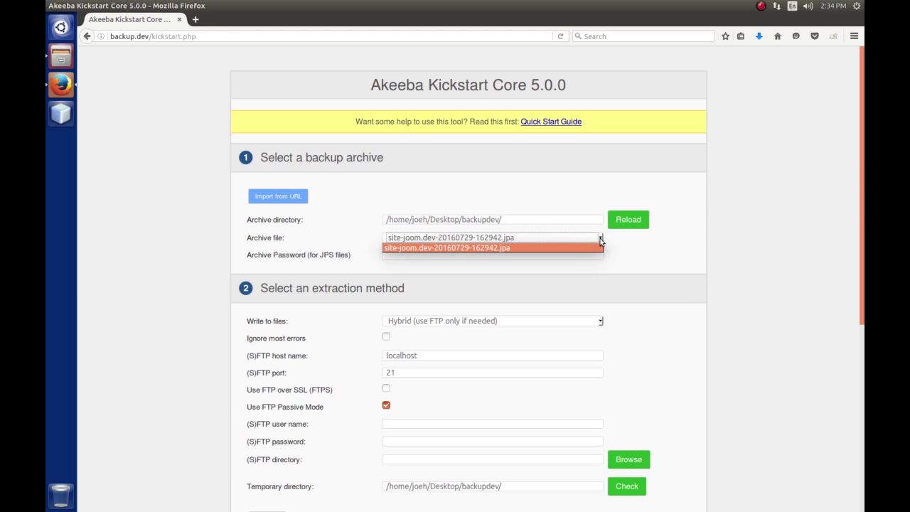
pyautogui.click(600, 240)
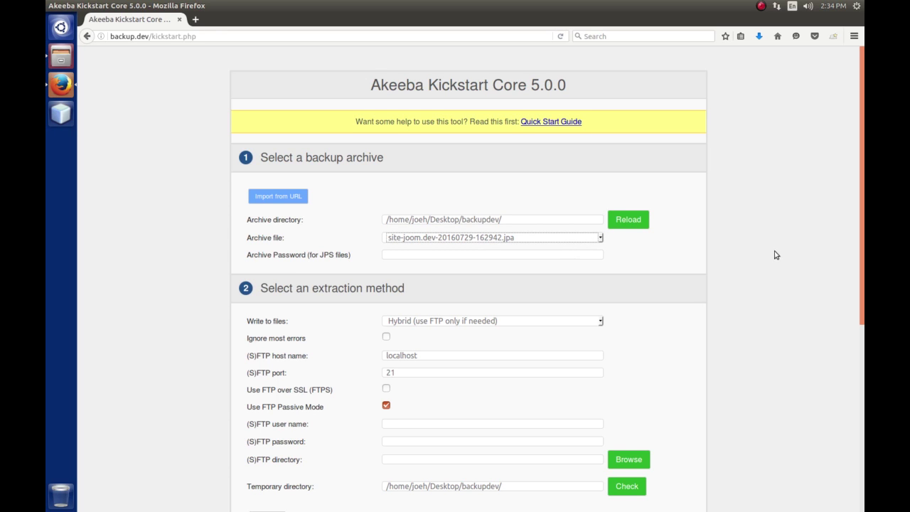
pyautogui.scroll(-5, 774, 249)
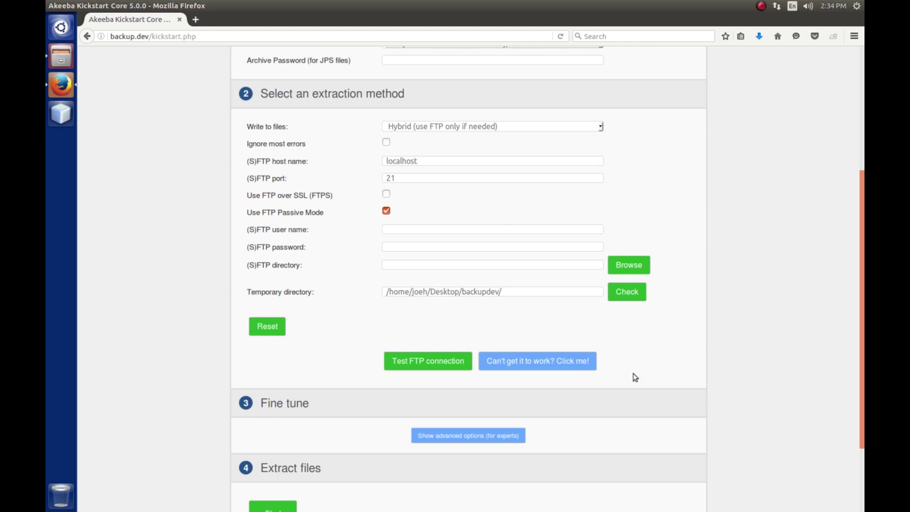
pyautogui.scroll(-3, 824, 286)
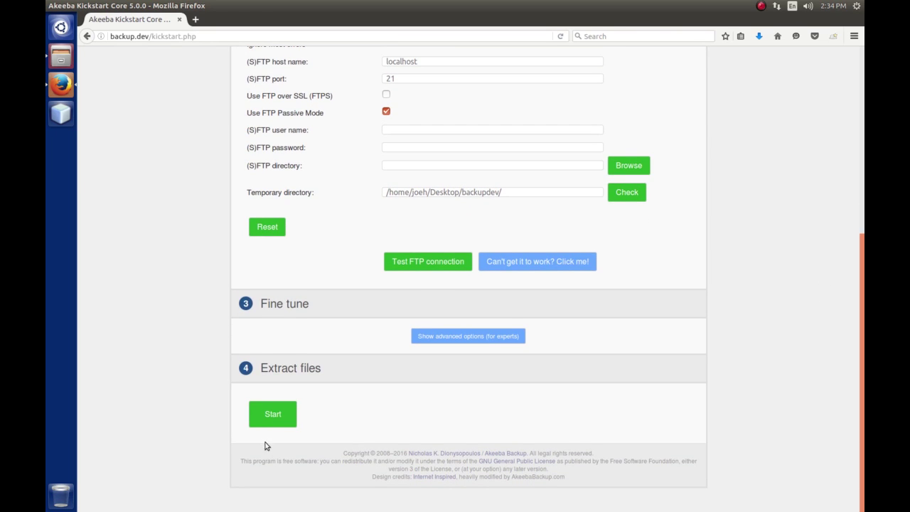
pyautogui.click(272, 415)
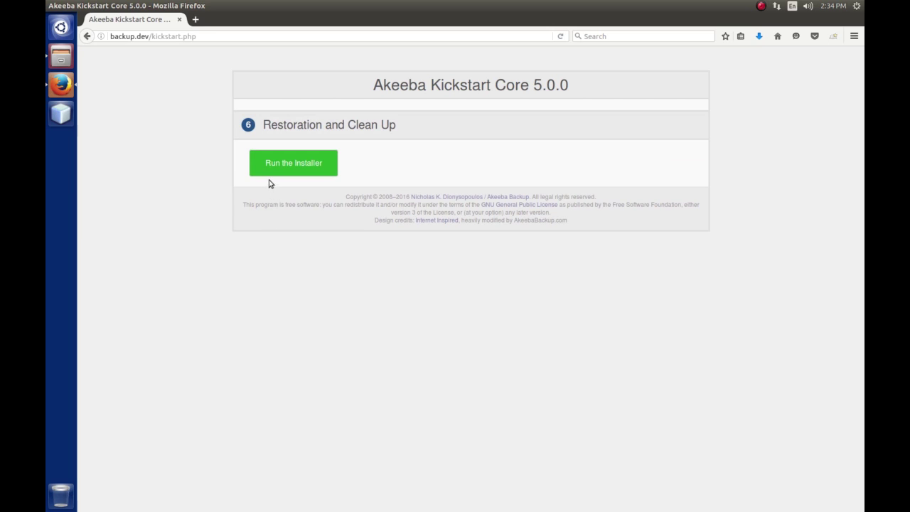
# Run the ANGIE installer and pass its pre-installation check to reach database restoration.
pyautogui.click(289, 165)
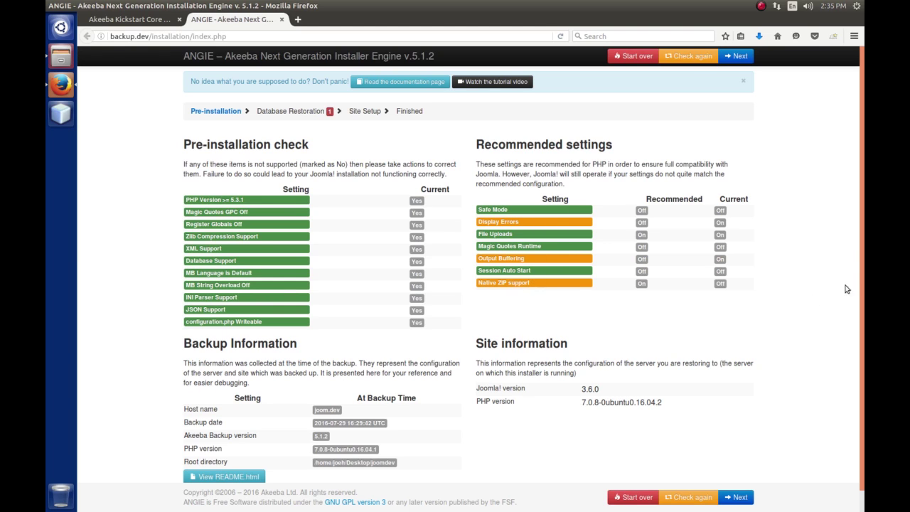
pyautogui.scroll(-1, 859, 210)
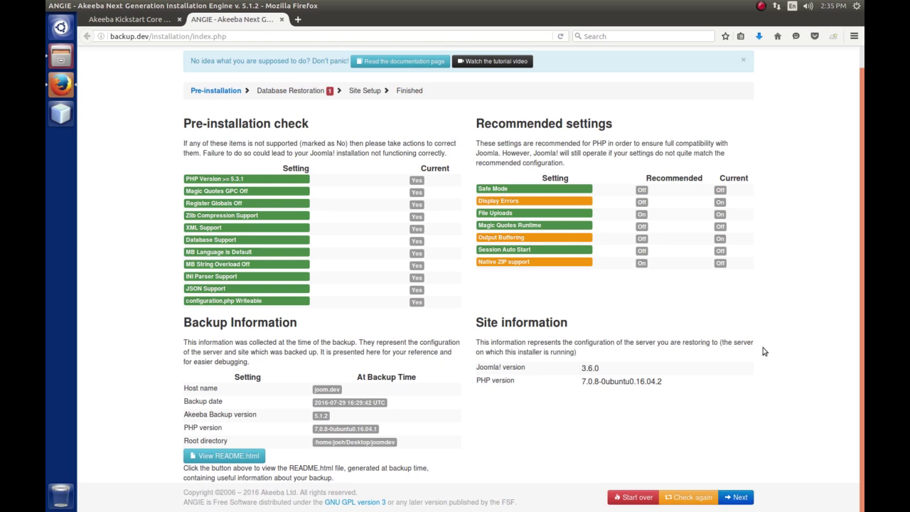
pyautogui.click(739, 498)
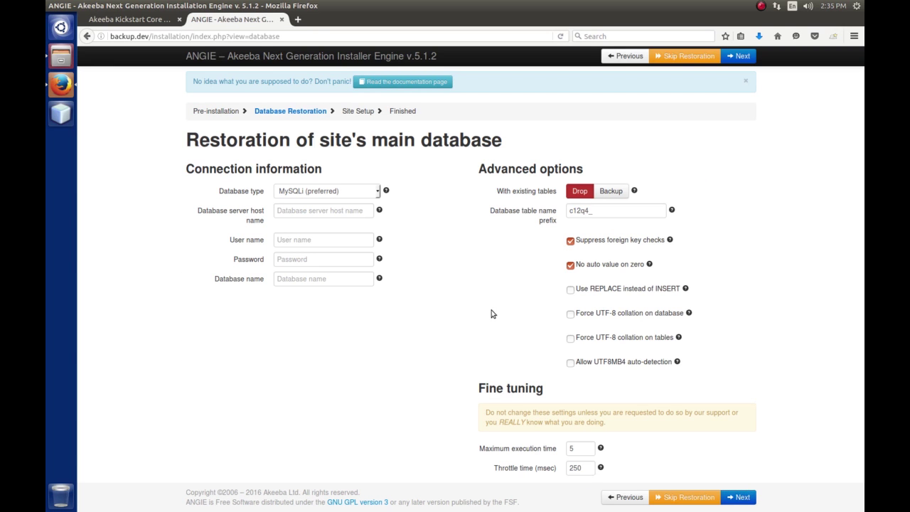
pyautogui.click(344, 211)
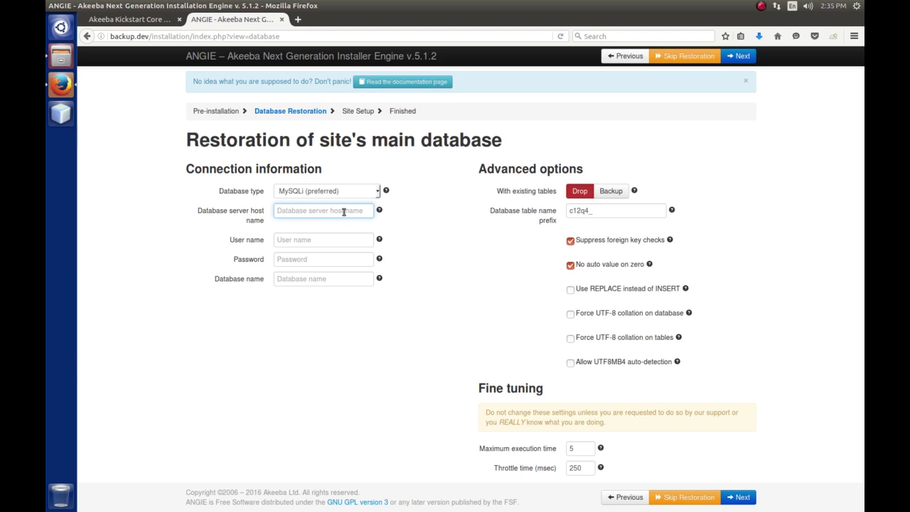
# Enter host localhost, user root, the database password and database akeeba_test, then submit.
pyautogui.write('loca')
pyautogui.press('BackSpace')
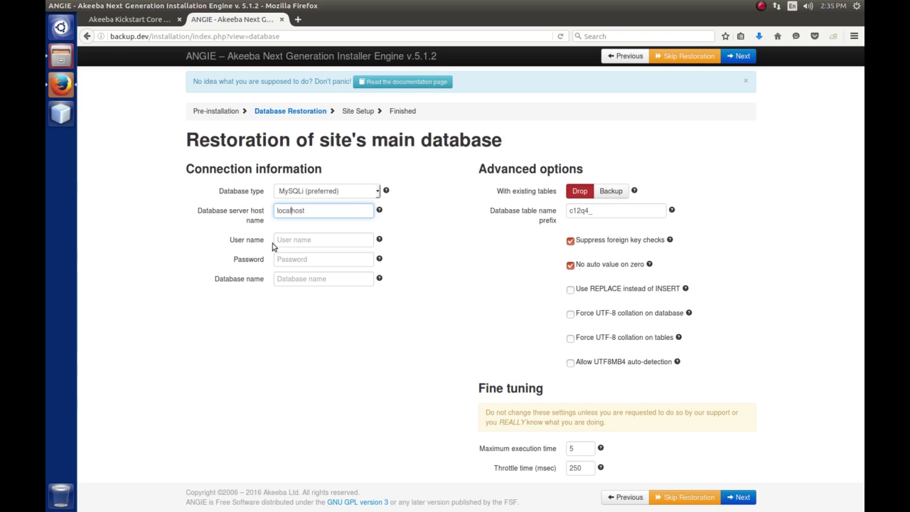
pyautogui.click(287, 243)
pyautogui.write('roo')
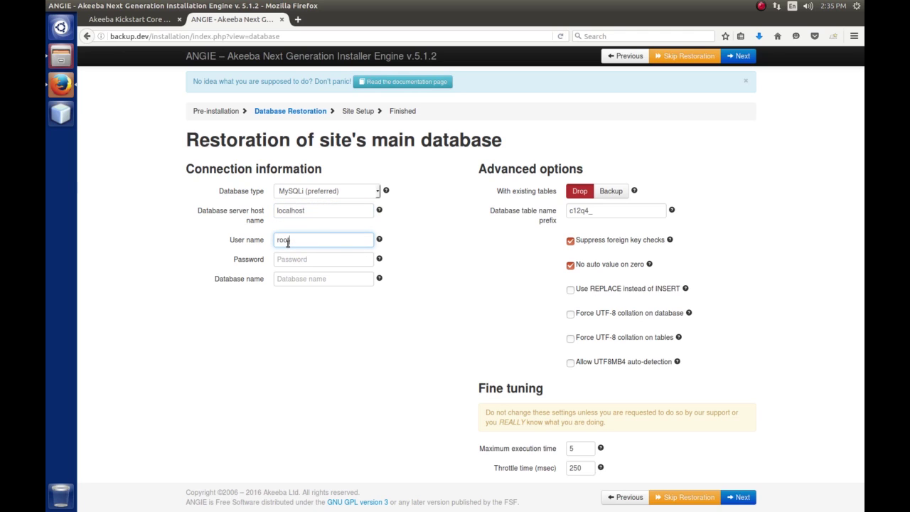
pyautogui.write('t')
pyautogui.click(342, 260)
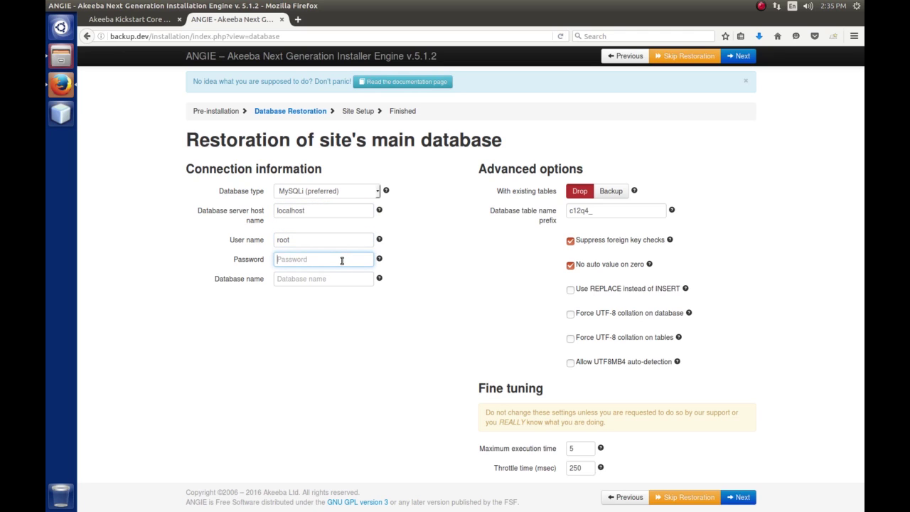
pyautogui.click(326, 280)
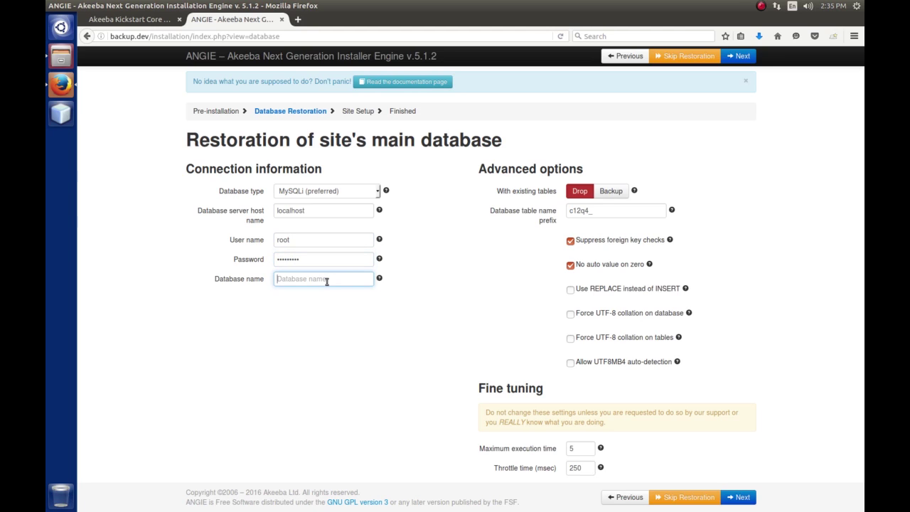
pyautogui.write('akeeba_test')
pyautogui.click(743, 497)
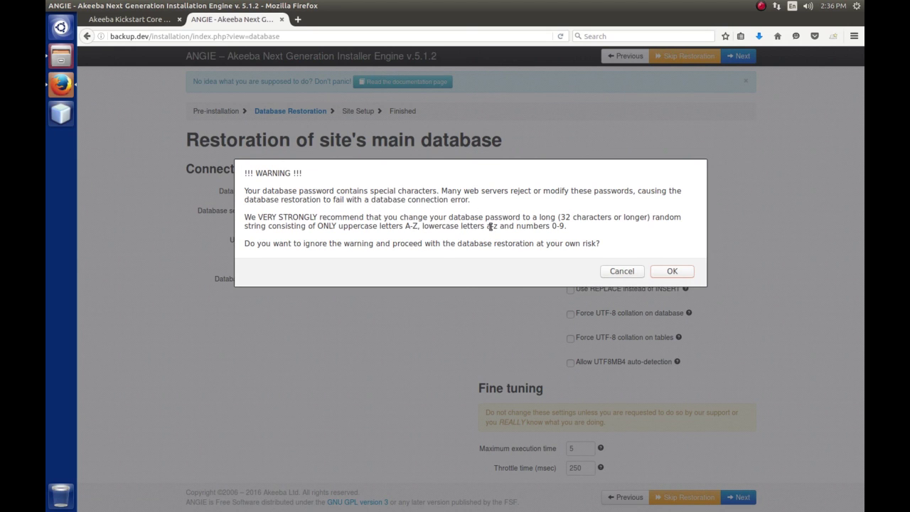
# Accept the special-characters password warning so the akeeba_test database restores.
pyautogui.click(672, 272)
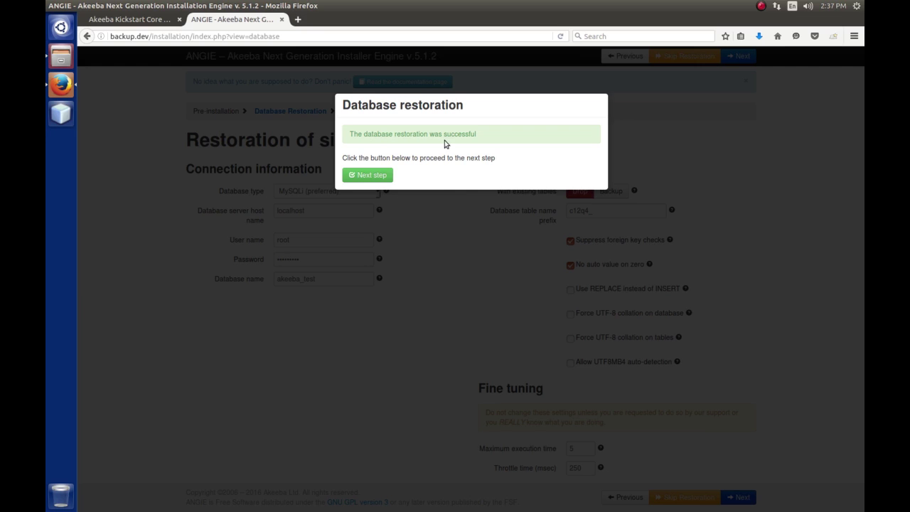
# Complete ANGIE's Site Setup, close the installer tab and run Kickstart's clean-up.
pyautogui.click(372, 176)
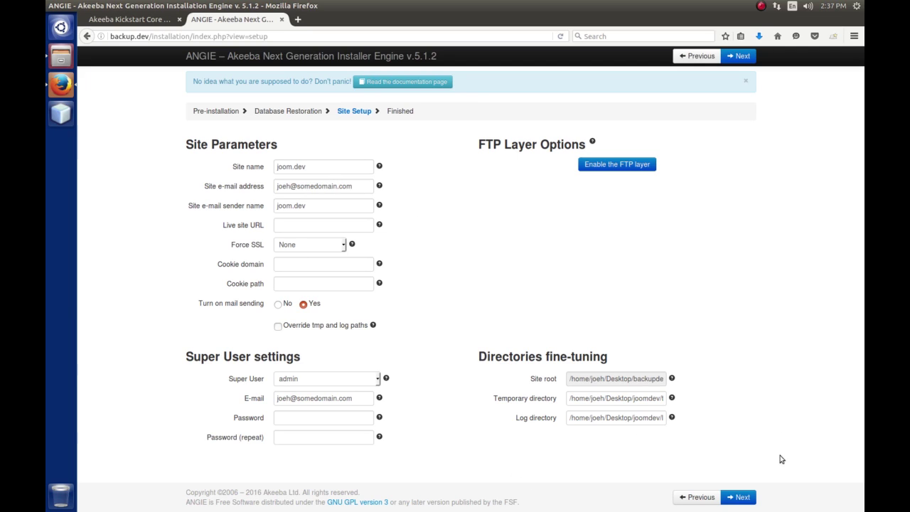
pyautogui.click(740, 497)
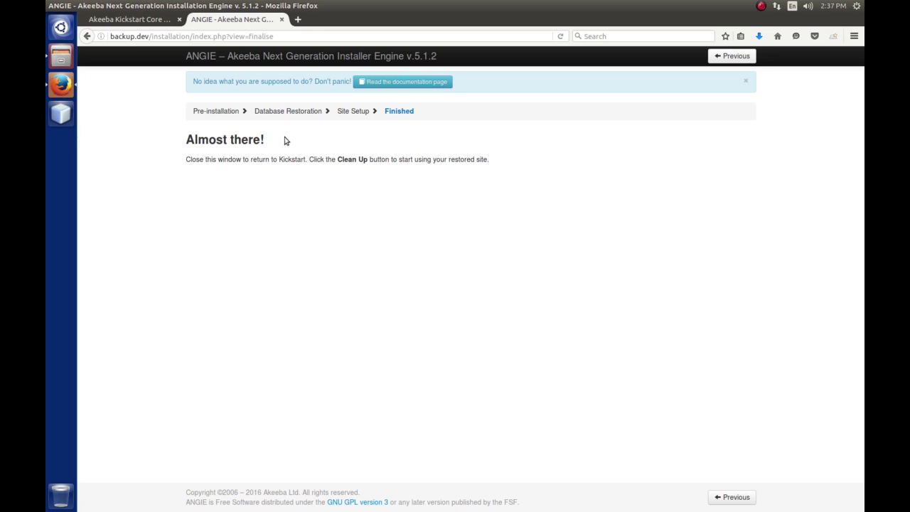
pyautogui.click(282, 20)
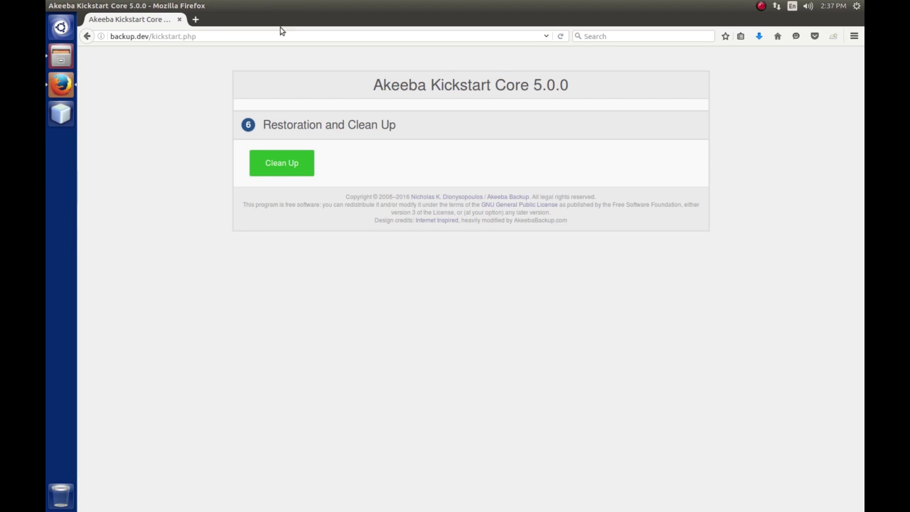
pyautogui.click(274, 163)
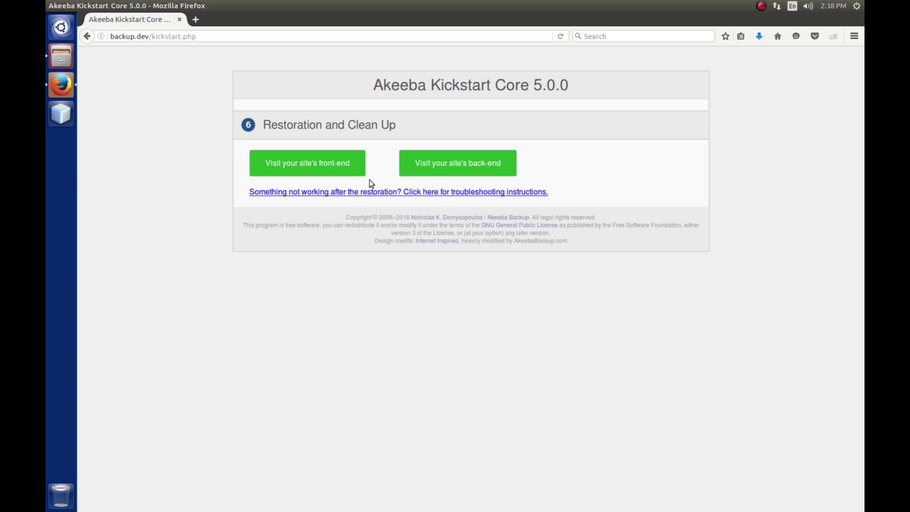
# Open the restored site's front-end, then its administrator login page from Kickstart.
pyautogui.click(330, 165)
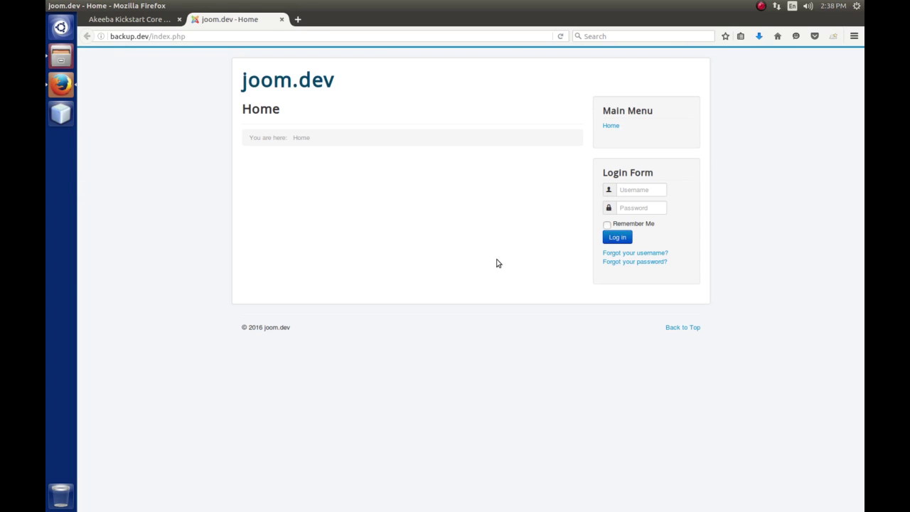
pyautogui.click(154, 19)
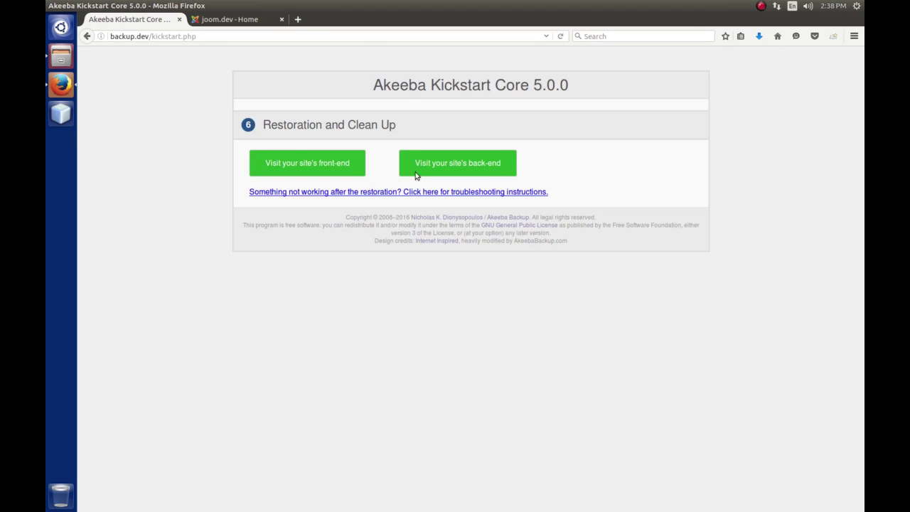
pyautogui.click(517, 168)
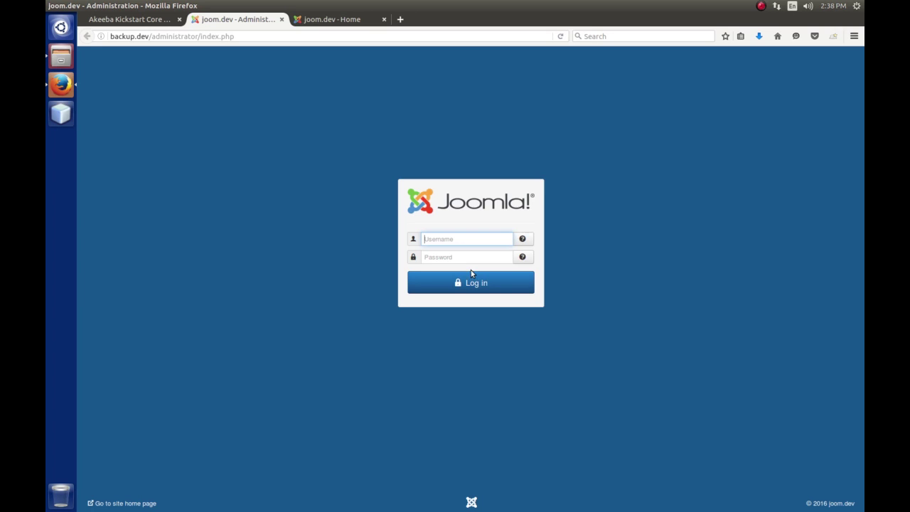
# Log in with the administrator credentials, decline saving the login, and return to Home.
pyautogui.press('Tab')
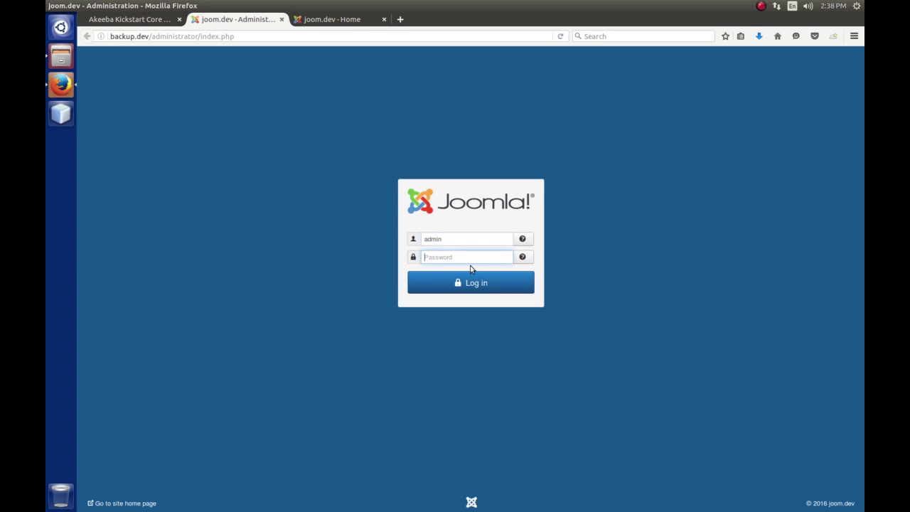
pyautogui.press('Return')
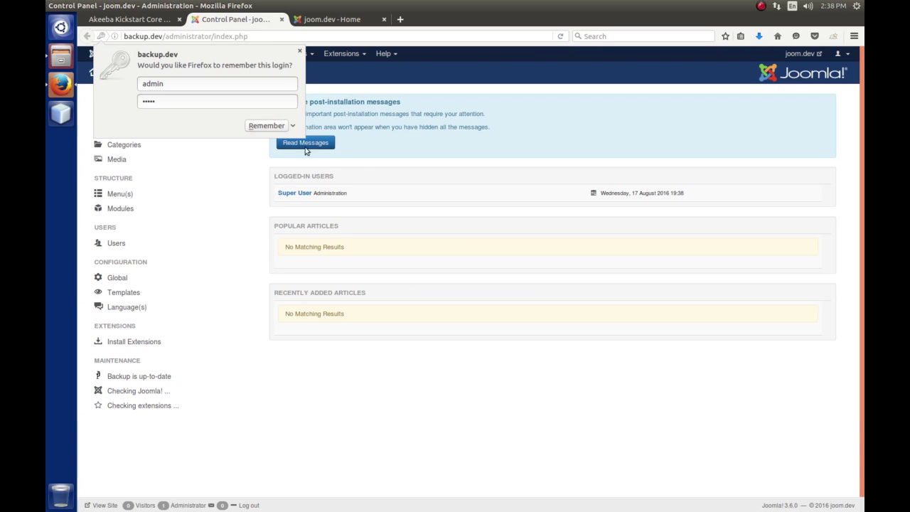
pyautogui.click(300, 52)
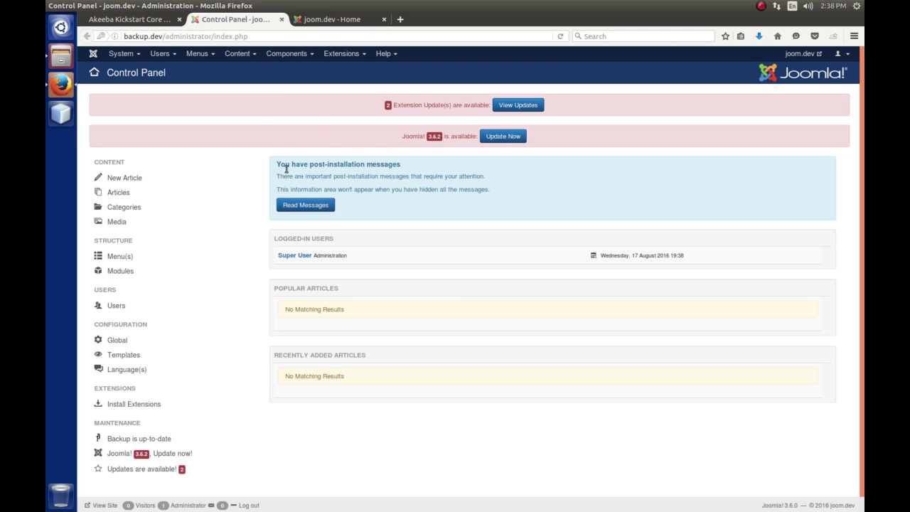
pyautogui.click(333, 21)
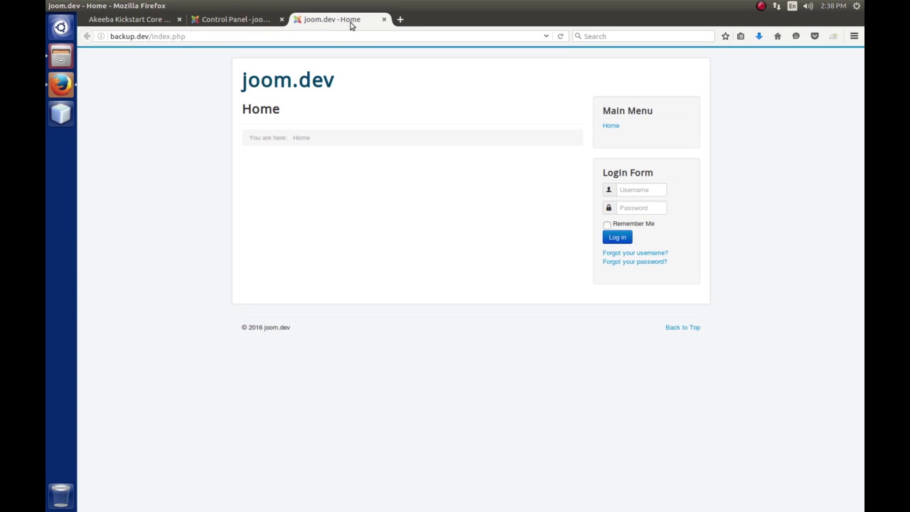
# Close the Kickstart and backup.dev tabs and load joom.dev/administrator/.
pyautogui.click(166, 21)
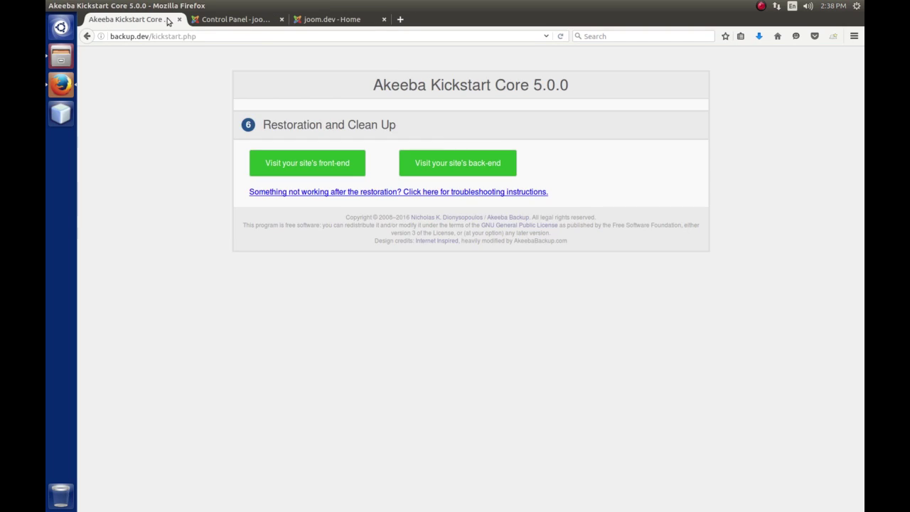
pyautogui.click(180, 20)
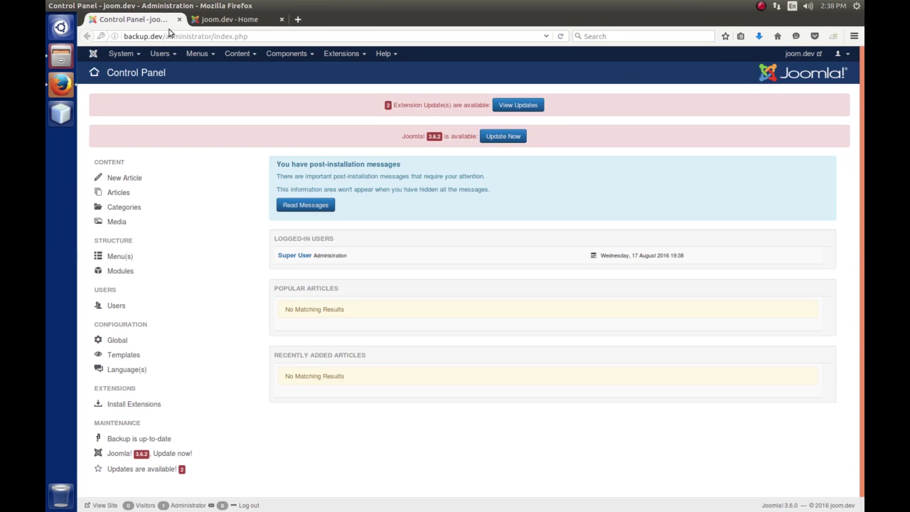
pyautogui.click(179, 20)
pyautogui.click(181, 37)
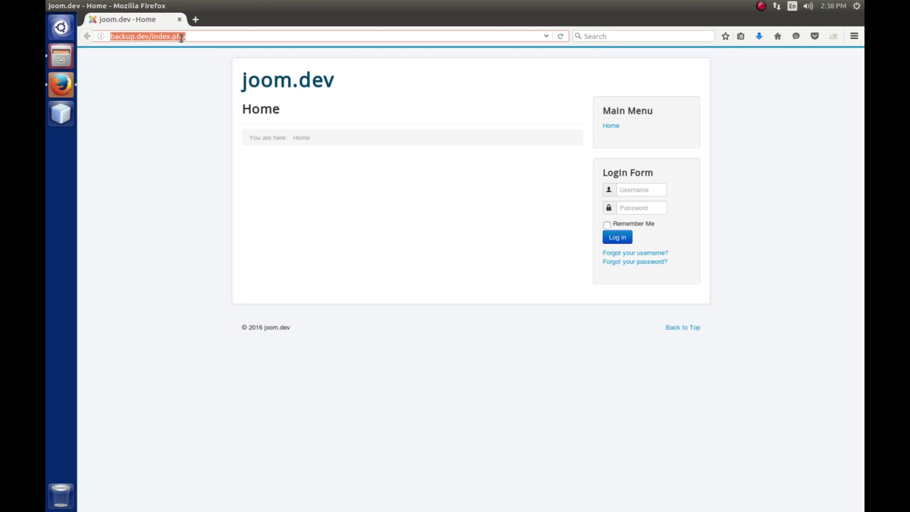
pyautogui.write('joom.dev/')
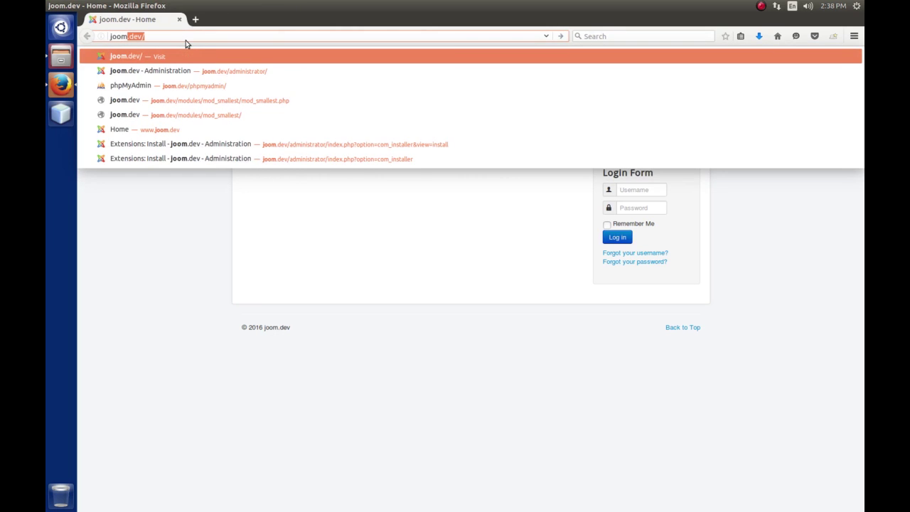
pyautogui.press('End')
pyautogui.press('Escape')
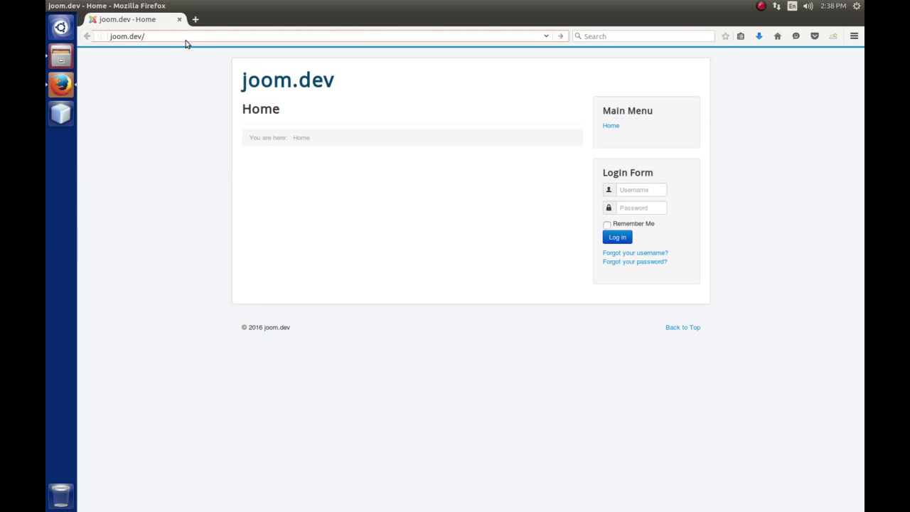
pyautogui.write('administrator/')
pyautogui.press('Return')
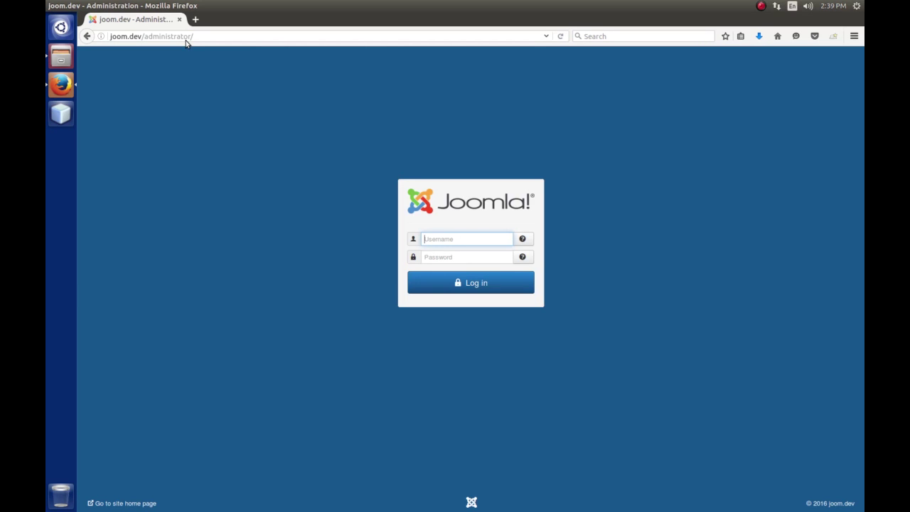
# Log in to the joom.dev administrator and open the Joomla update to 3.6.2.
pyautogui.press('Tab')
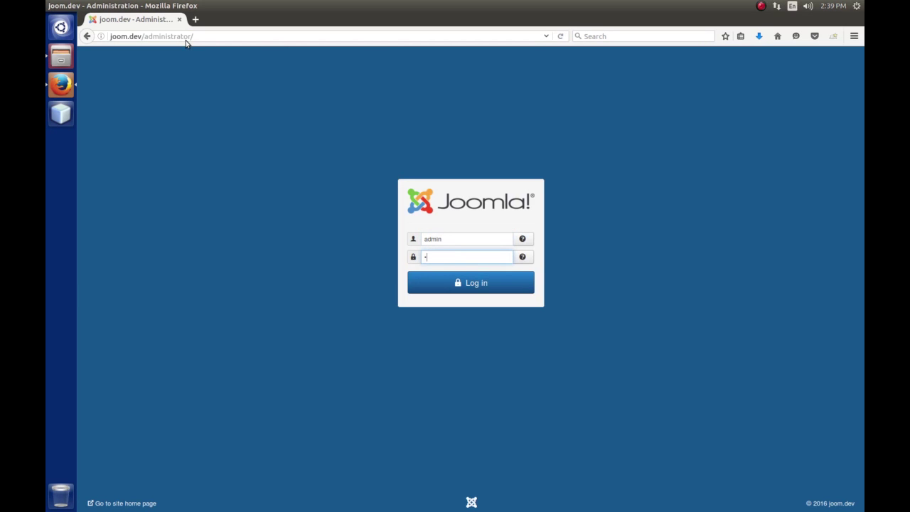
pyautogui.press('Return')
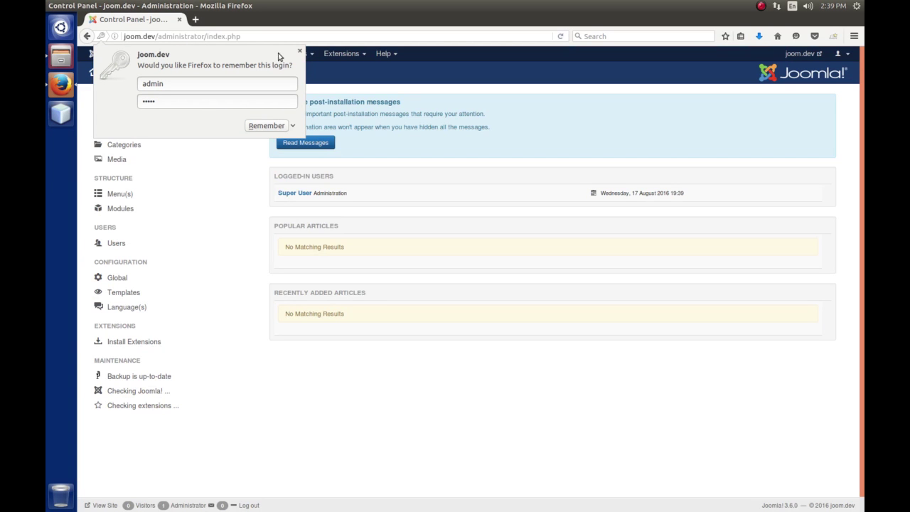
pyautogui.click(299, 50)
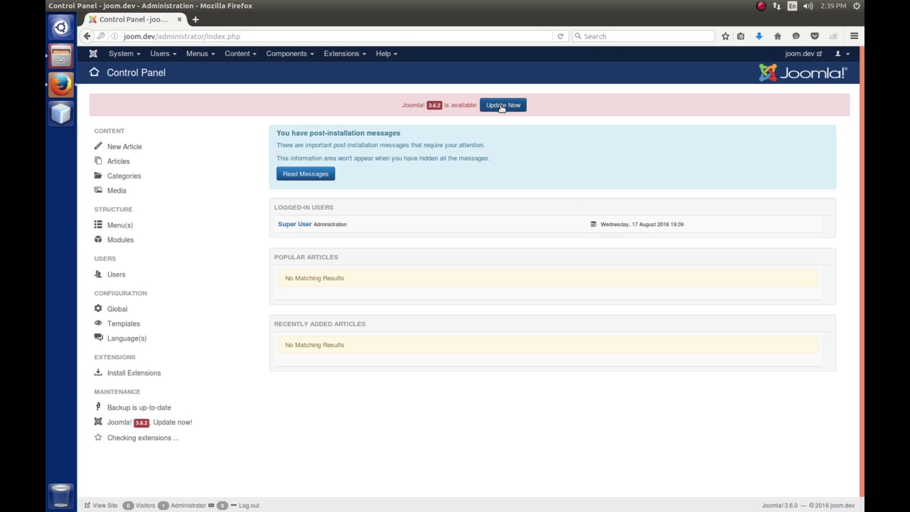
pyautogui.click(502, 106)
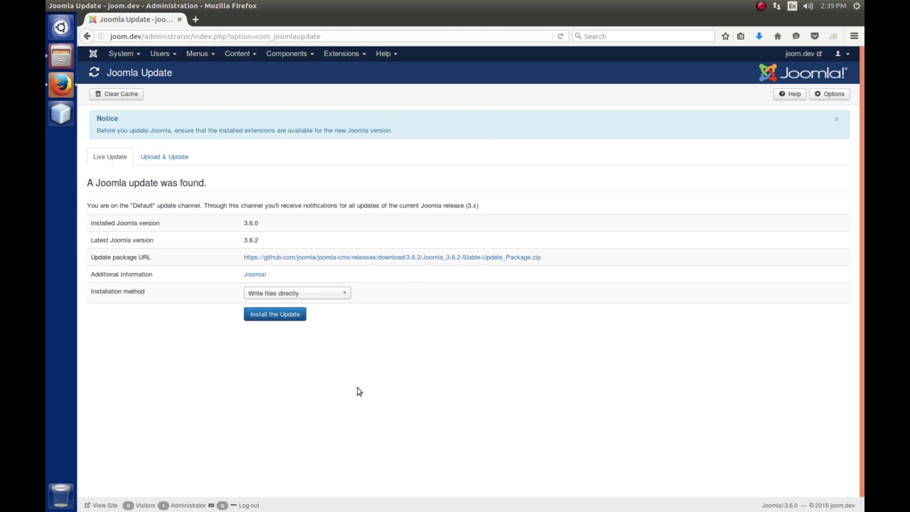
pyautogui.click(281, 314)
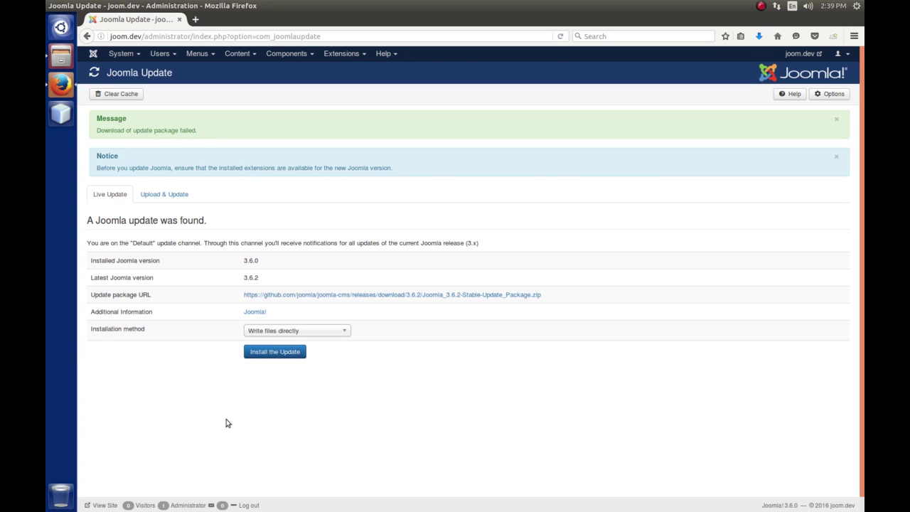
pyautogui.click(266, 351)
pyautogui.click(93, 53)
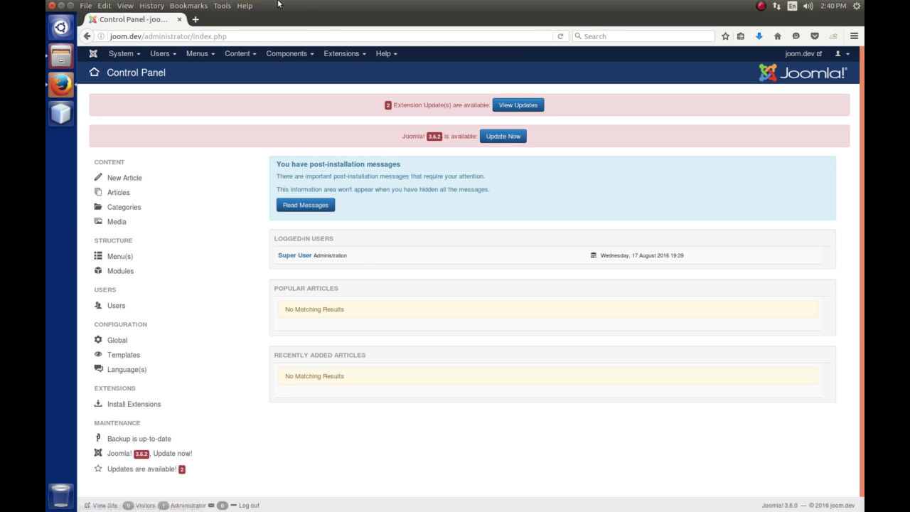
pyautogui.click(196, 19)
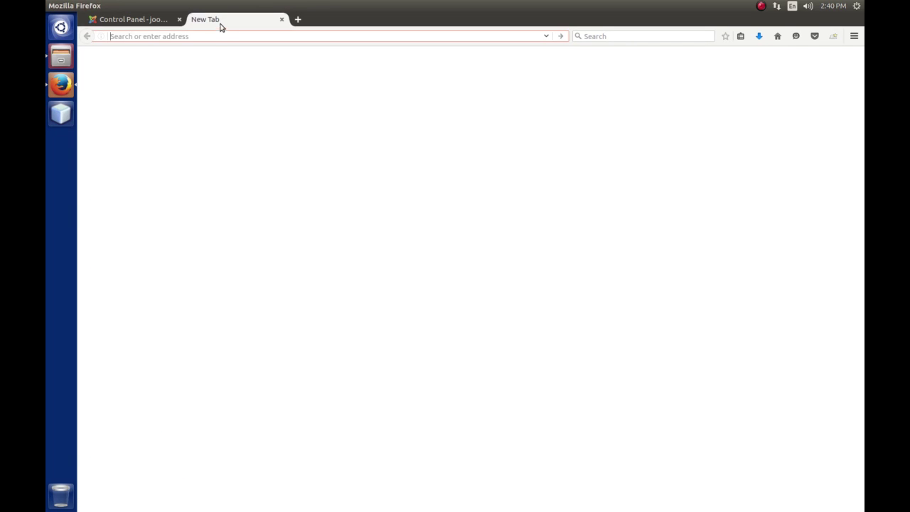
# Load myheap.com and open the Technology > Exploring Joomla 3.x page.
pyautogui.write('myheap.com/')
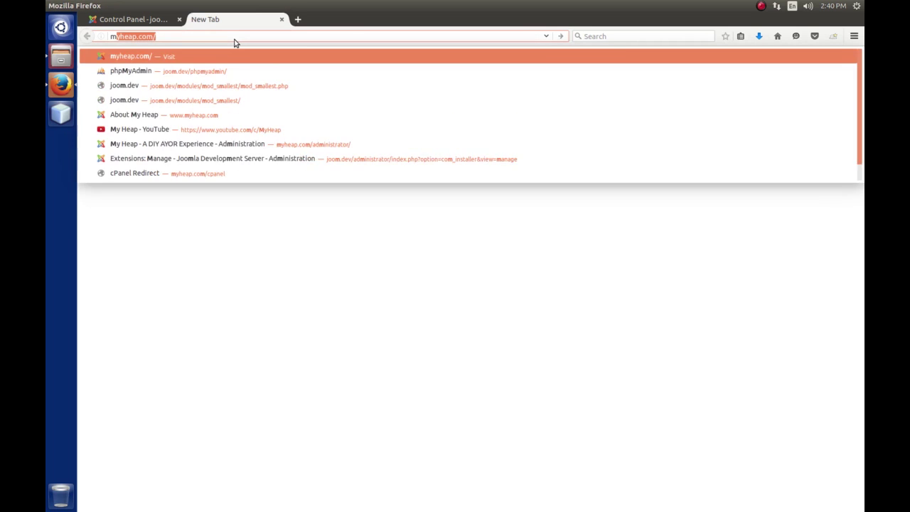
pyautogui.press('Return')
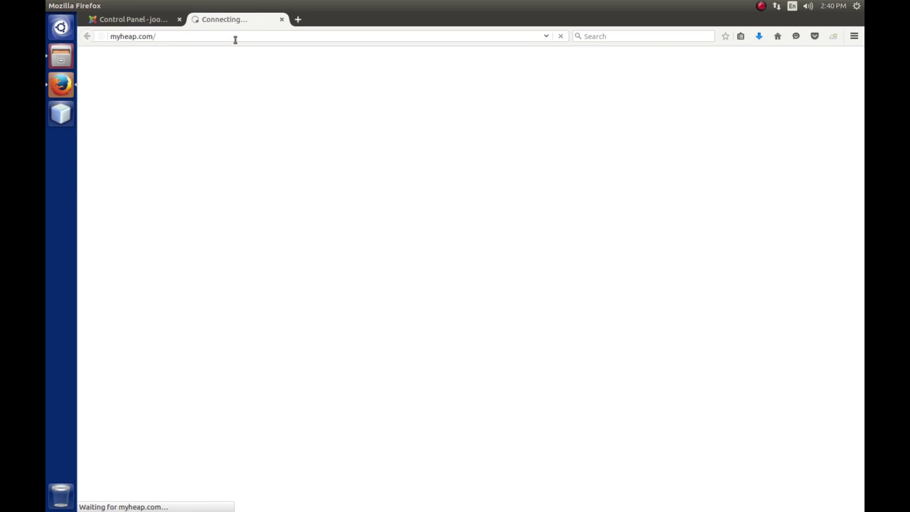
pyautogui.moveTo(279, 121)
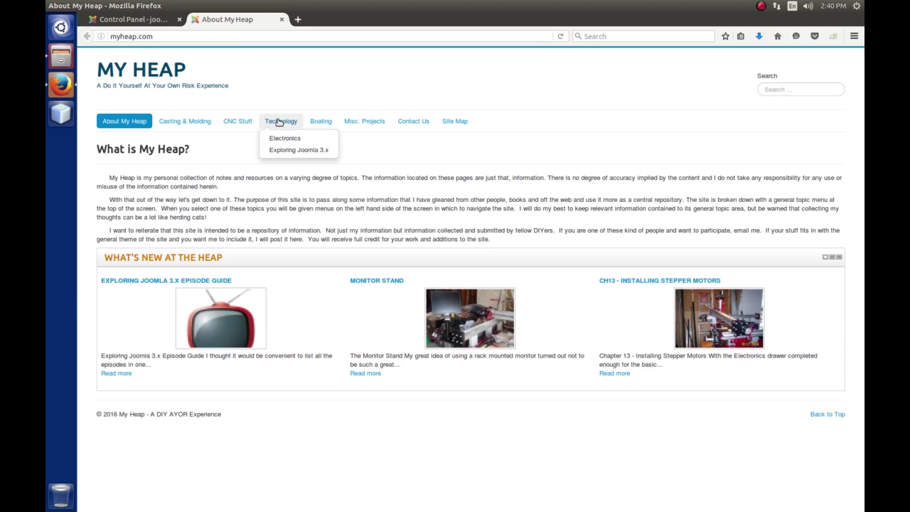
pyautogui.moveTo(275, 150)
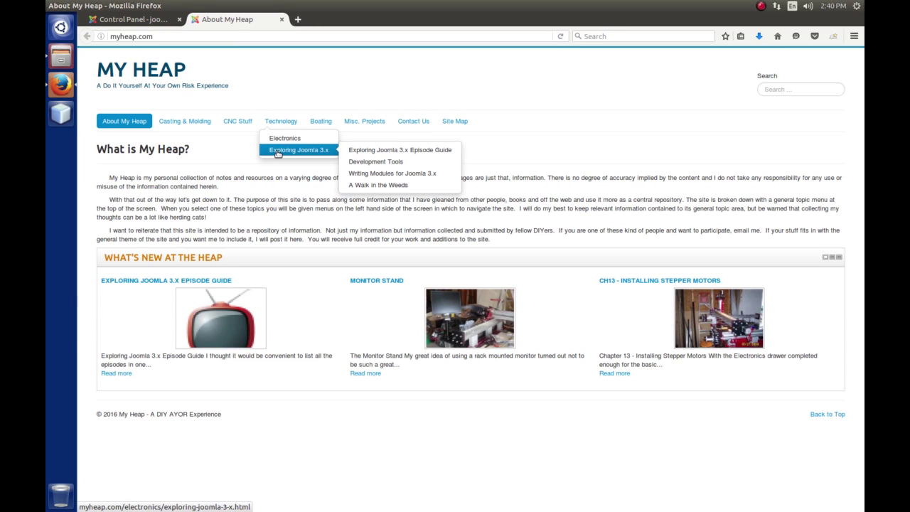
pyautogui.click(277, 151)
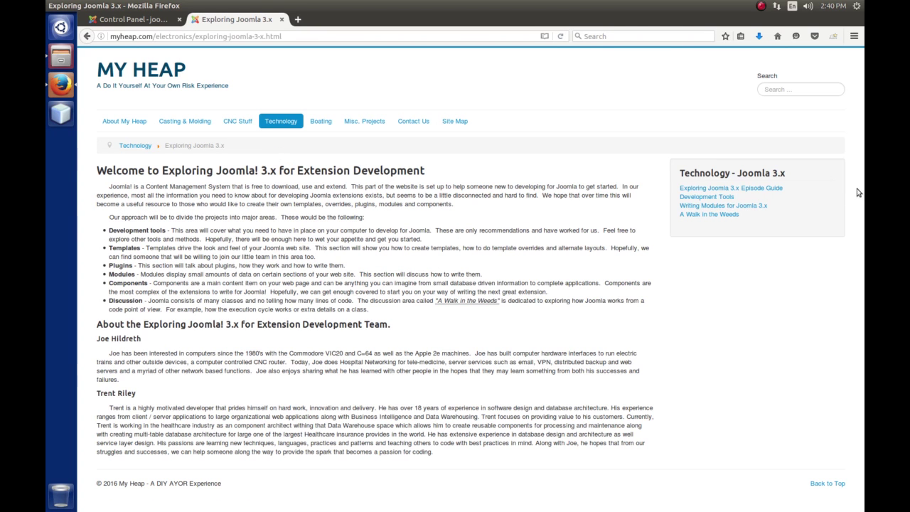
# Browse Development Tools, Restoring a Backup and Contact Us, then open a blank tab.
pyautogui.click(712, 200)
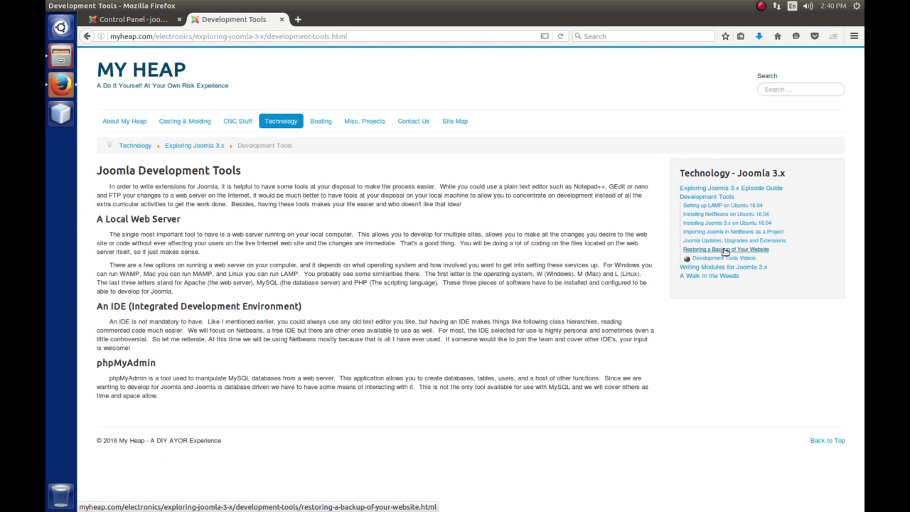
pyautogui.click(725, 250)
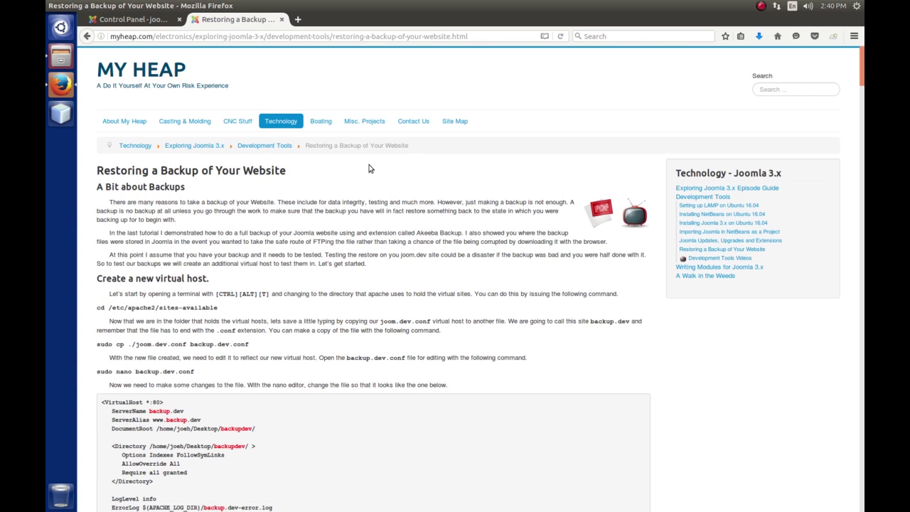
pyautogui.click(415, 122)
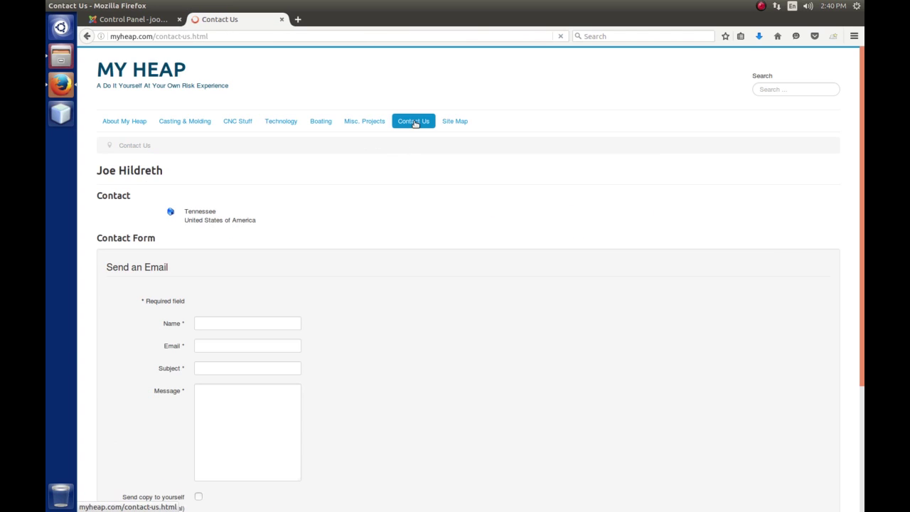
pyautogui.scroll(-5, 434, 326)
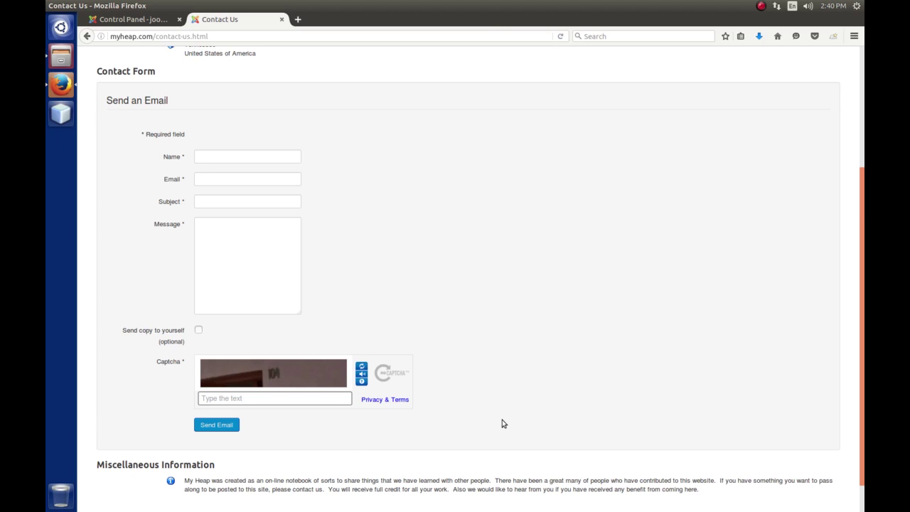
pyautogui.click(298, 19)
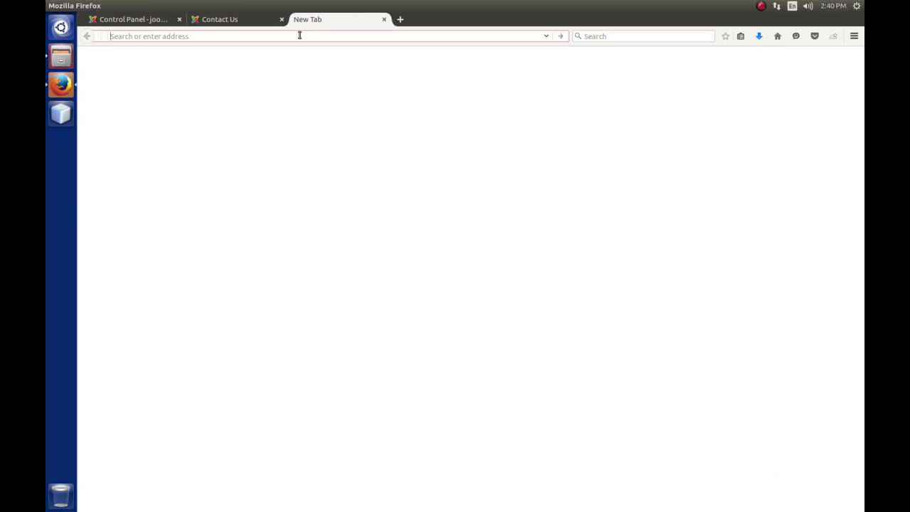
# Load youtube.com/c/myheap in the new tab.
pyautogui.write('youtube')
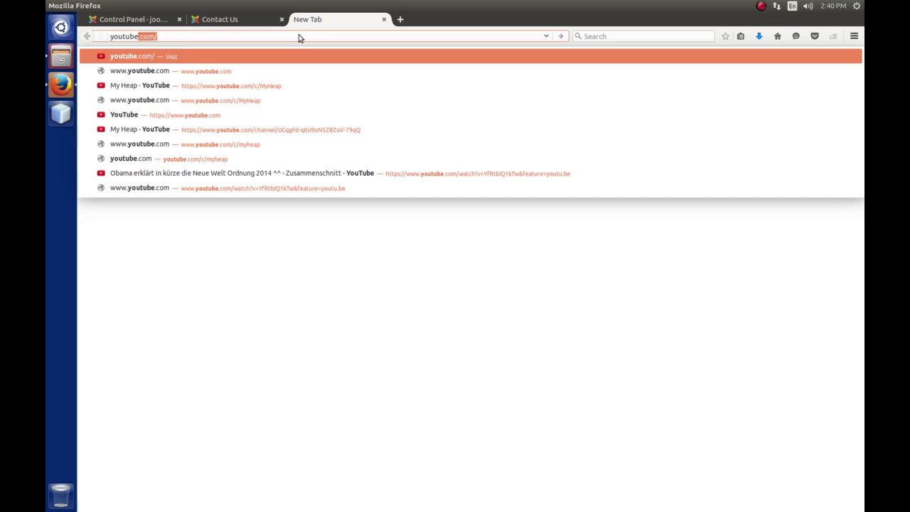
pyautogui.press('Right')
pyautogui.write('/c')
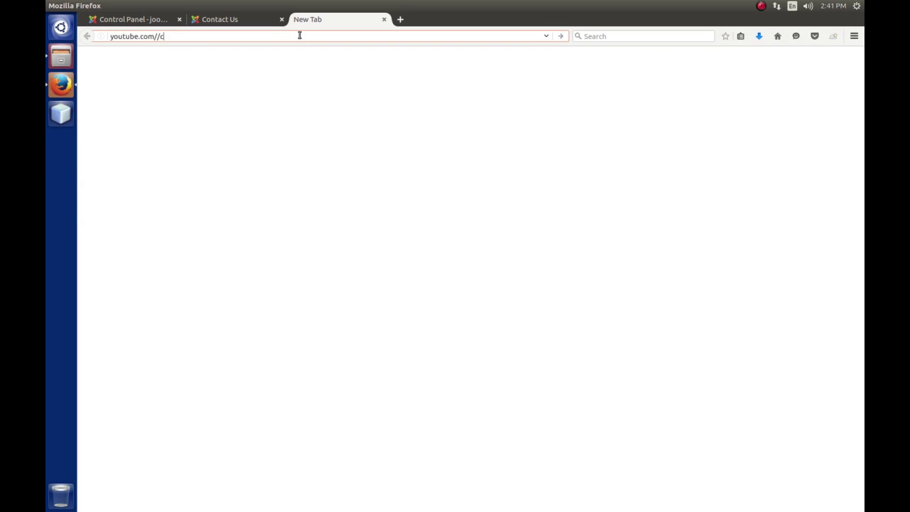
pyautogui.press('BackSpace')
pyautogui.press('BackSpace')
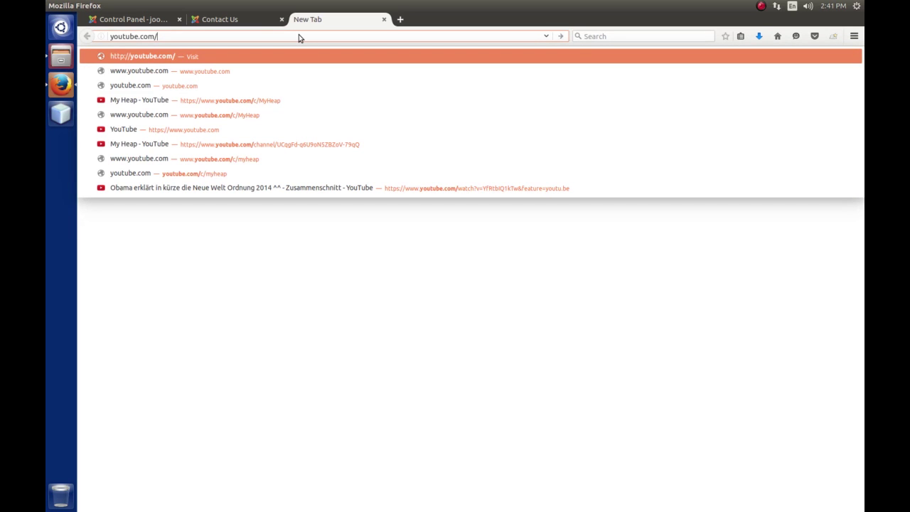
pyautogui.write('c/myheap')
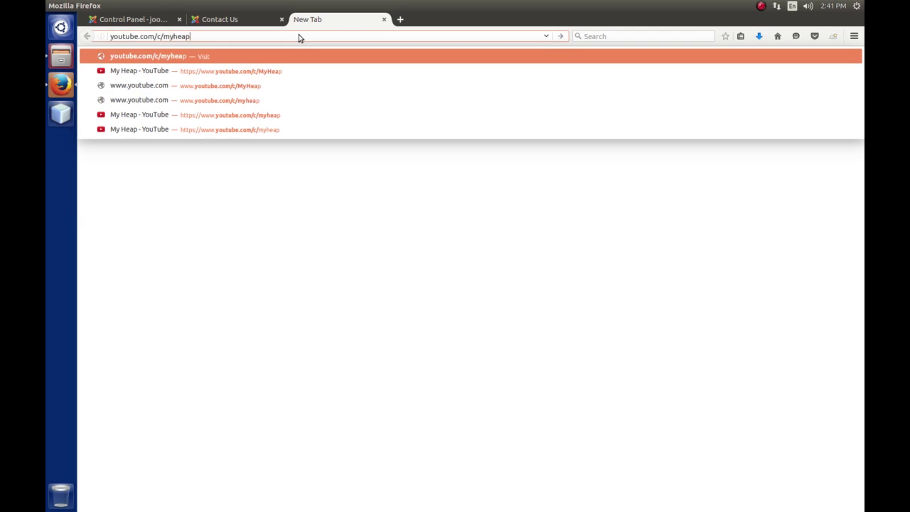
pyautogui.press('Return')
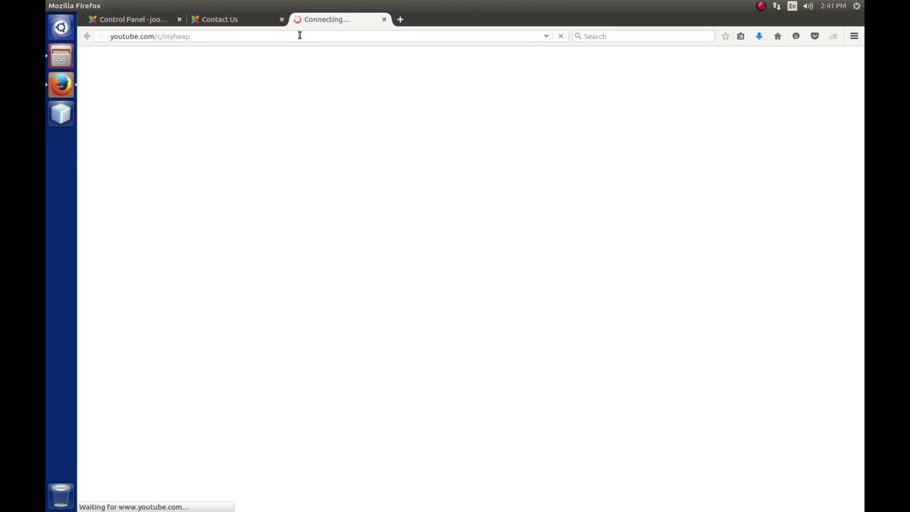